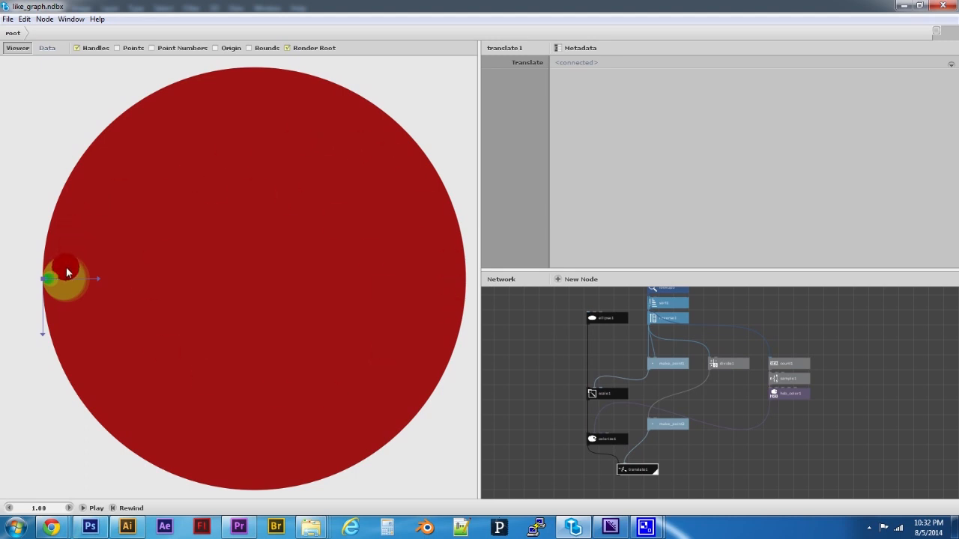
Step: Examine the small green and yellow circles nested at the edge of the large red circle, close up and as a whole
scroll(75, 282, "up", 1)
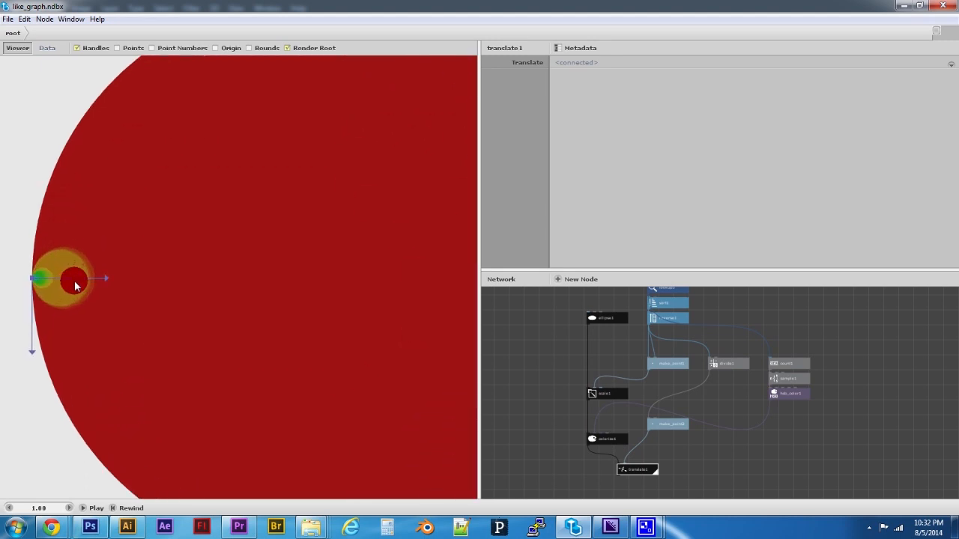
left_click_drag(74, 280, 213, 281)
scroll(212, 280, "up", 6)
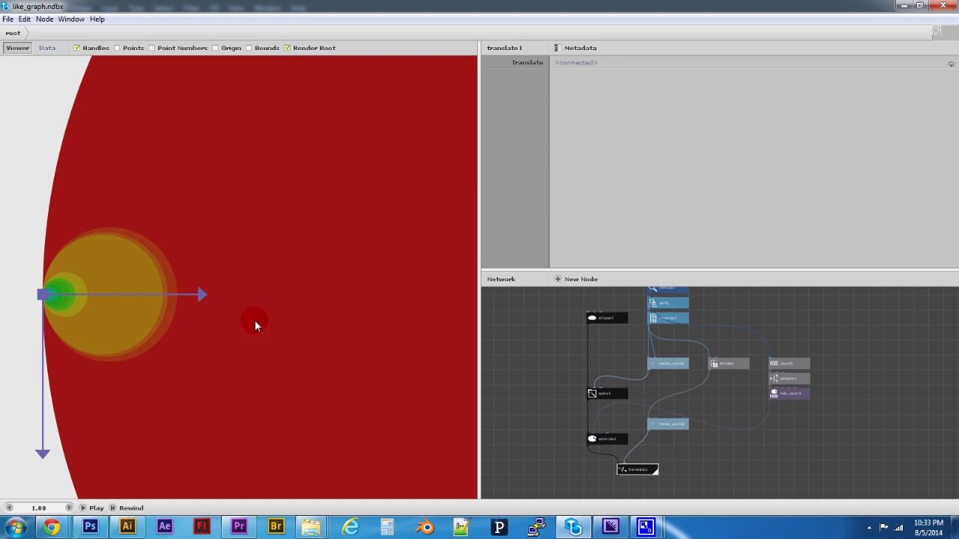
scroll(263, 321, "down", 6)
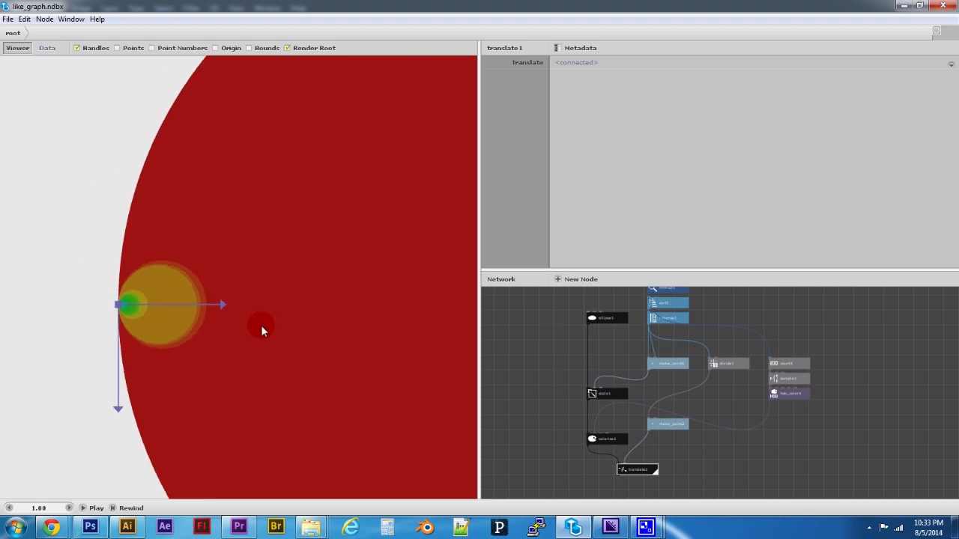
left_click_drag(322, 316, 263, 247)
scroll(144, 303, "down", 2)
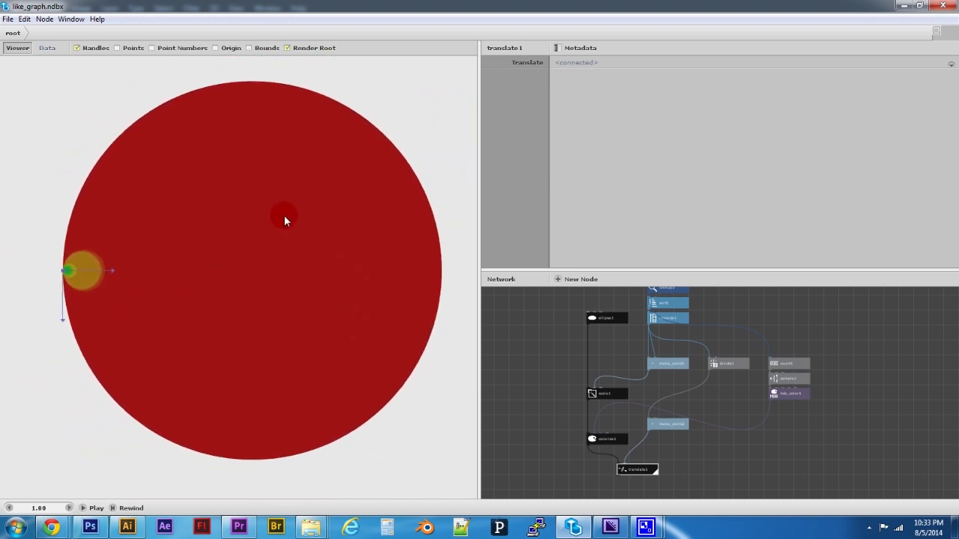
scroll(77, 292, "up", 6)
left_click_drag(96, 281, 206, 338)
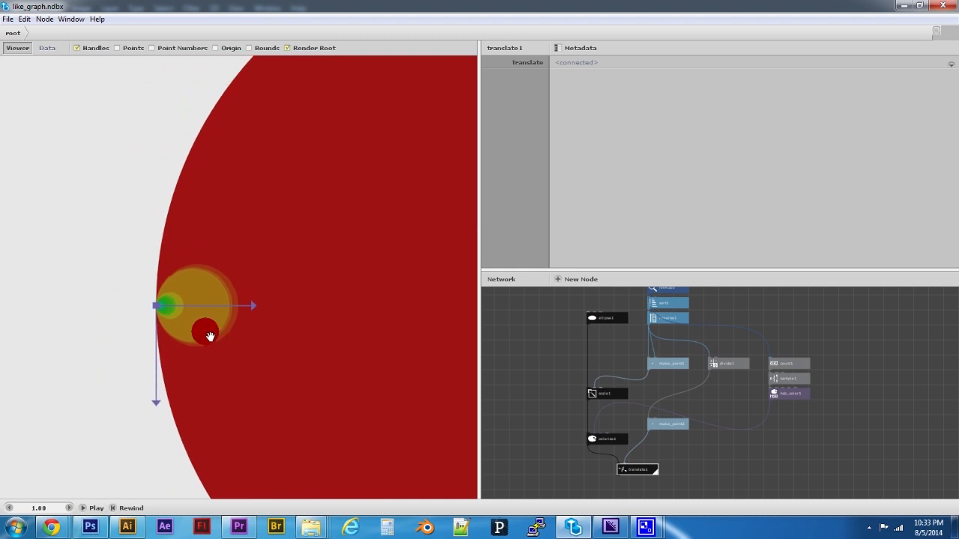
scroll(206, 338, "up", 3)
scroll(207, 338, "up", 4)
left_click_drag(234, 309, 233, 372)
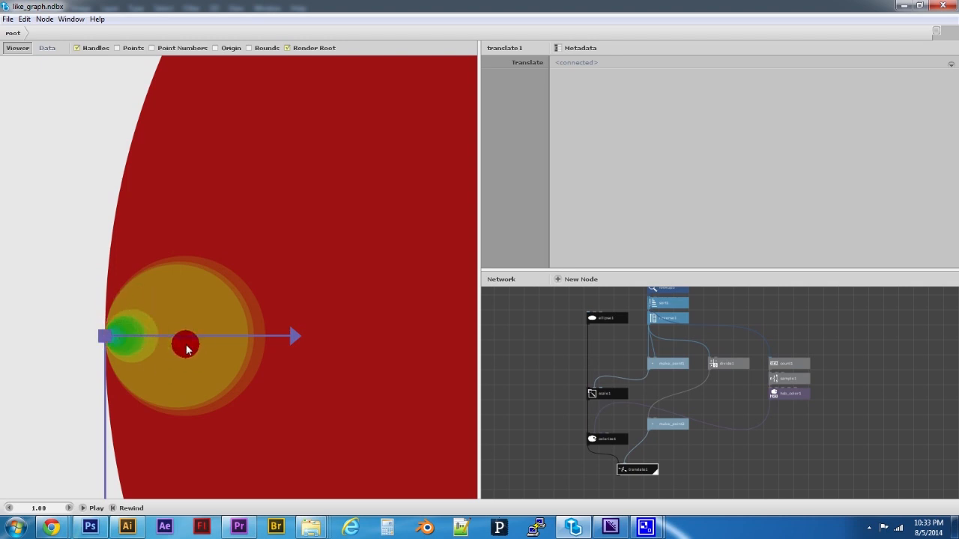
scroll(300, 345, "down", 5)
scroll(311, 341, "down", 5)
left_click_drag(372, 318, 233, 299)
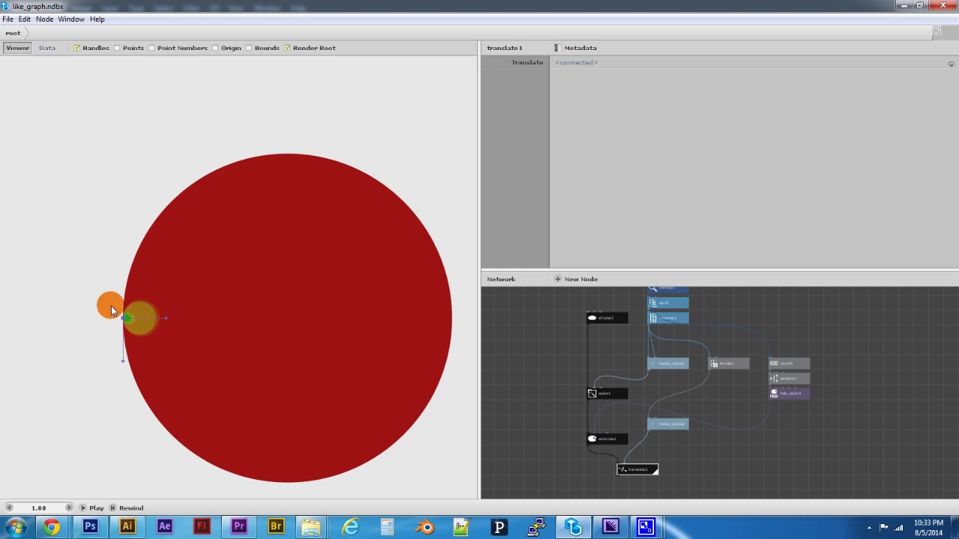
scroll(140, 318, "up", 5)
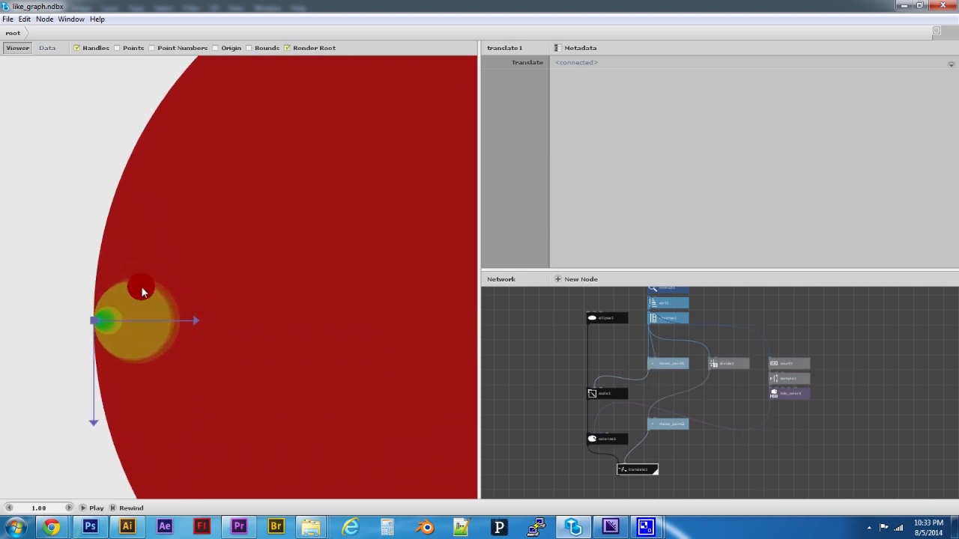
left_click_drag(303, 223, 230, 236)
scroll(244, 242, "down", 3)
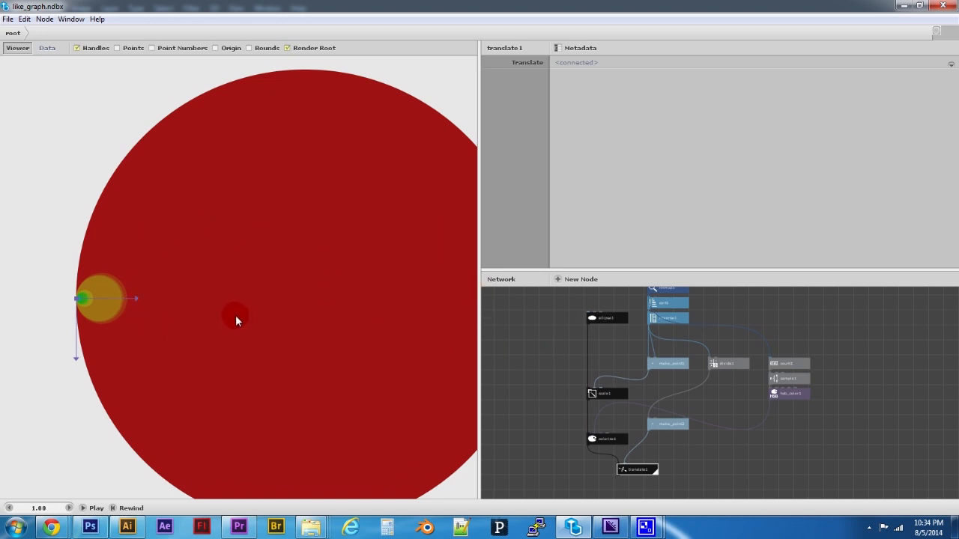
Step: Export the circle graph in PDF format under the name rctid_vectors in the EMDA_331_Fa2014 folder
left_click(8, 20)
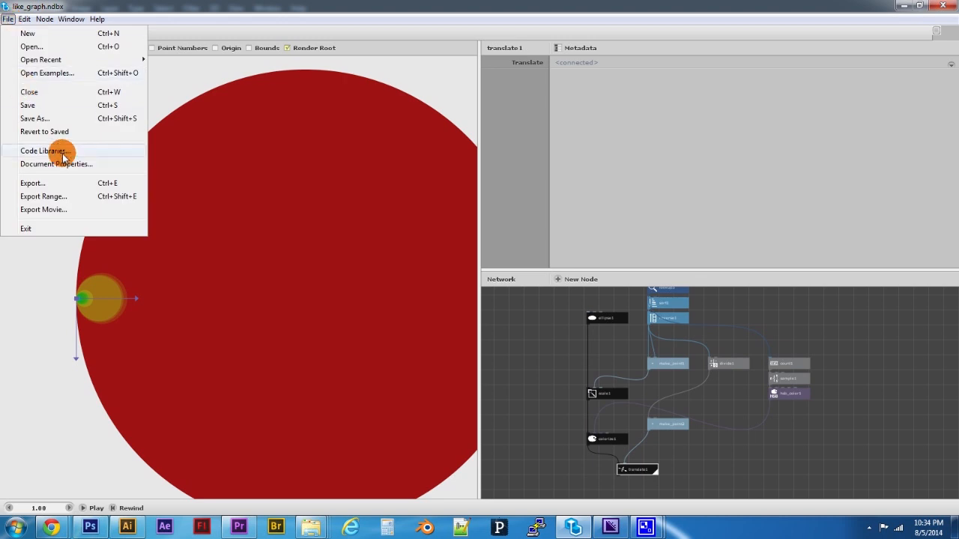
left_click(73, 184)
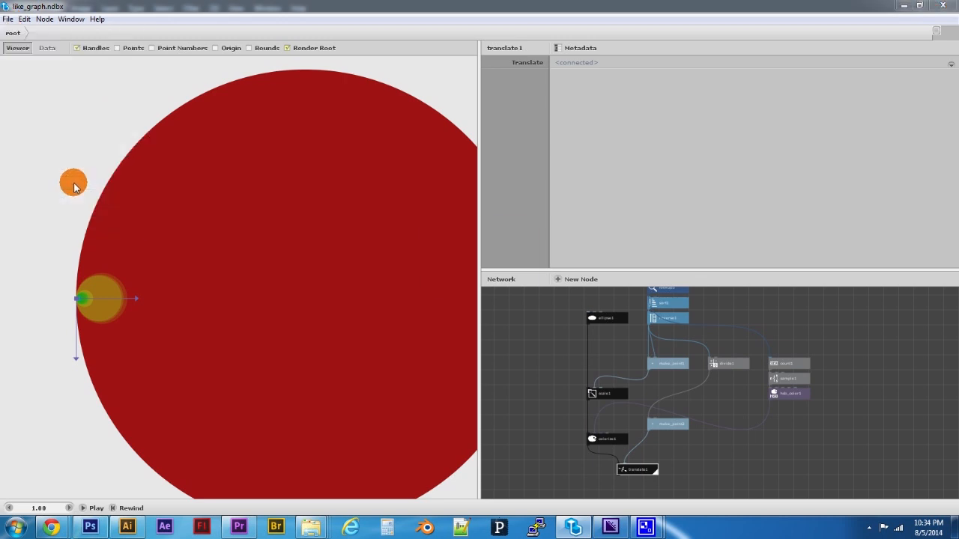
left_click_drag(484, 238, 385, 137)
left_click(376, 154)
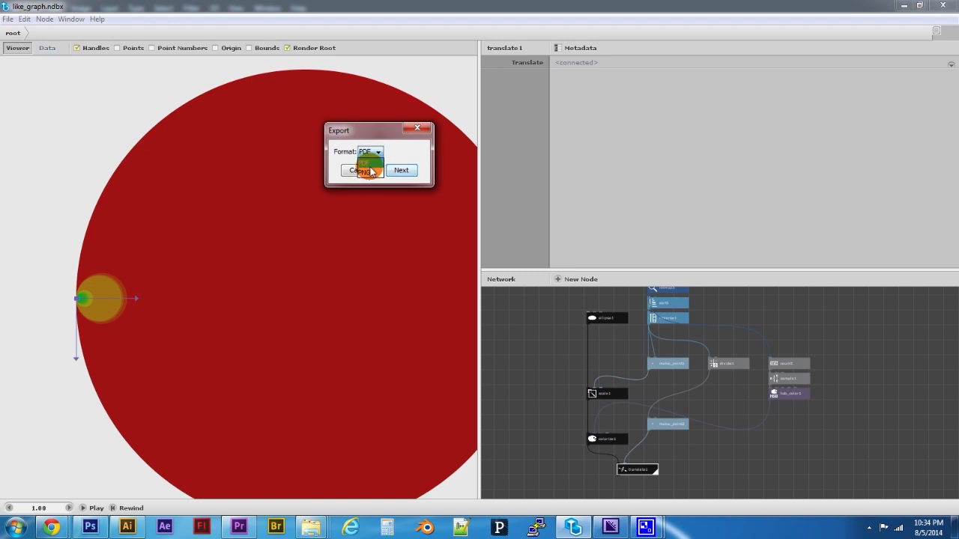
left_click(370, 172)
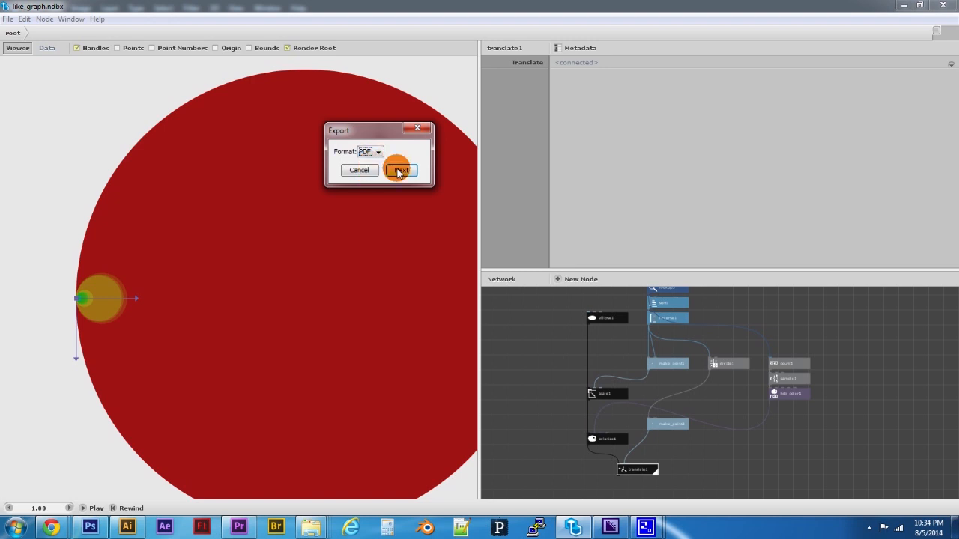
left_click(399, 172)
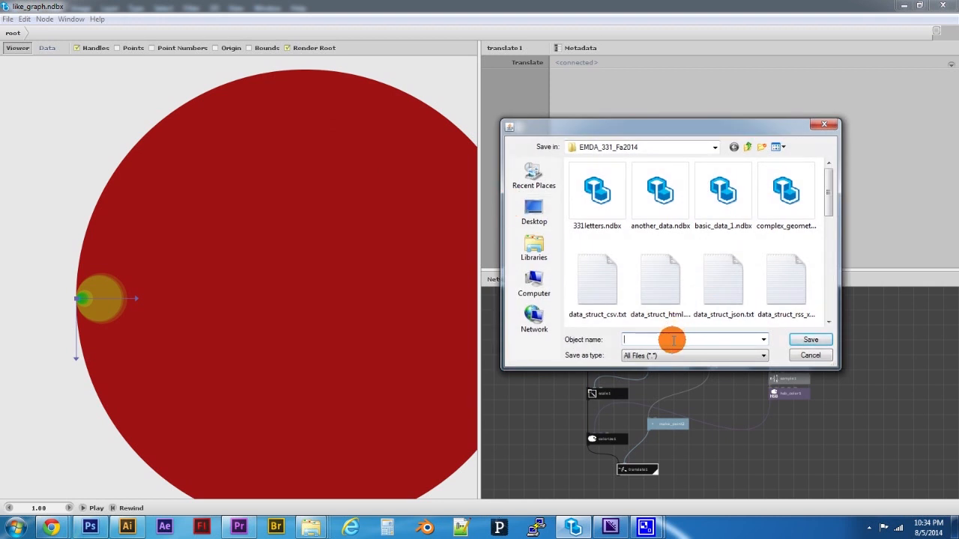
type("rctid_vectors")
key("Return")
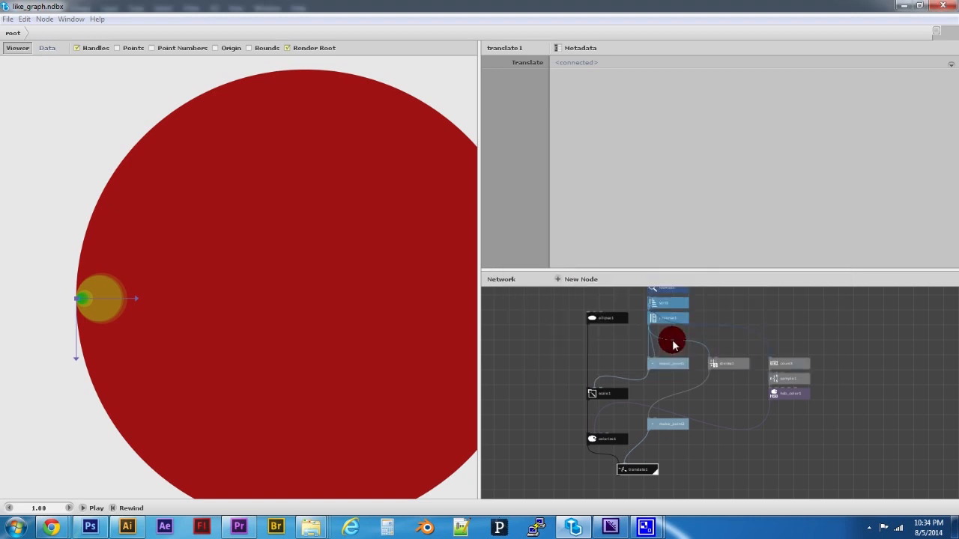
Step: Start a second export of the circle graph with PNG as the format and proceed to the file-saving stage
left_click(385, 319)
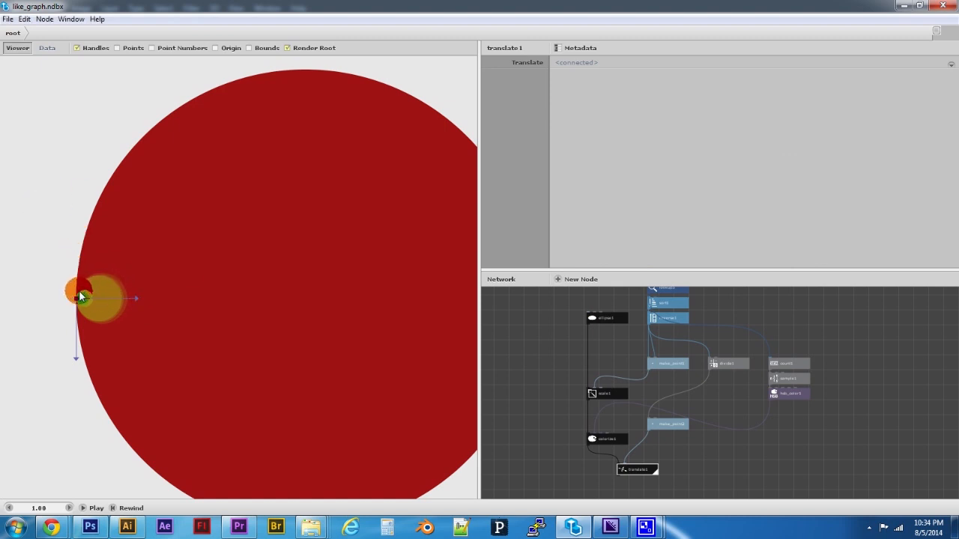
left_click(7, 19)
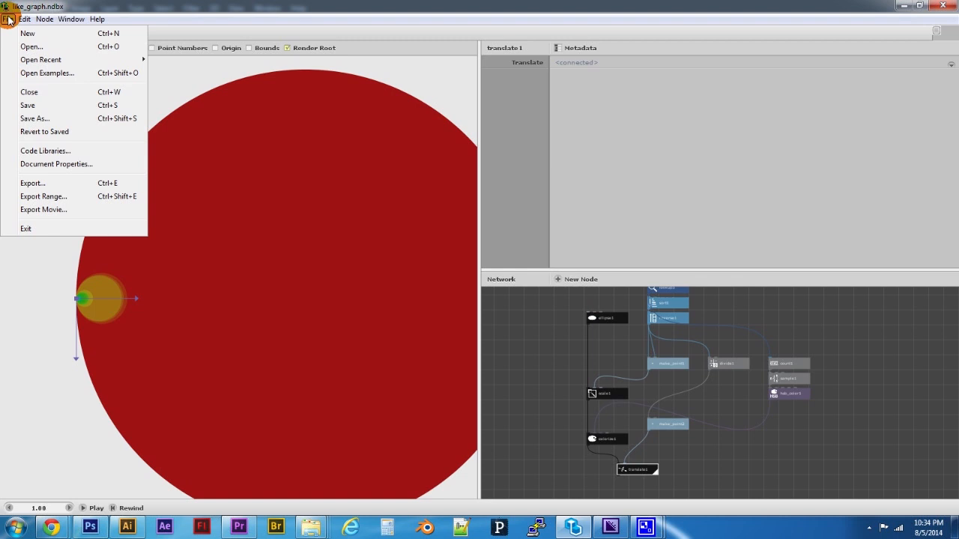
left_click(51, 183)
left_click(480, 254)
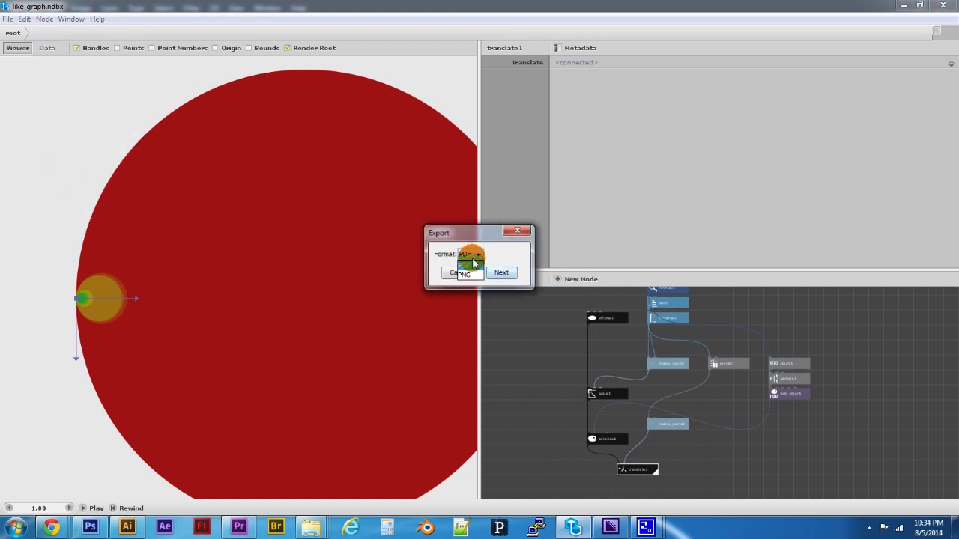
left_click(466, 276)
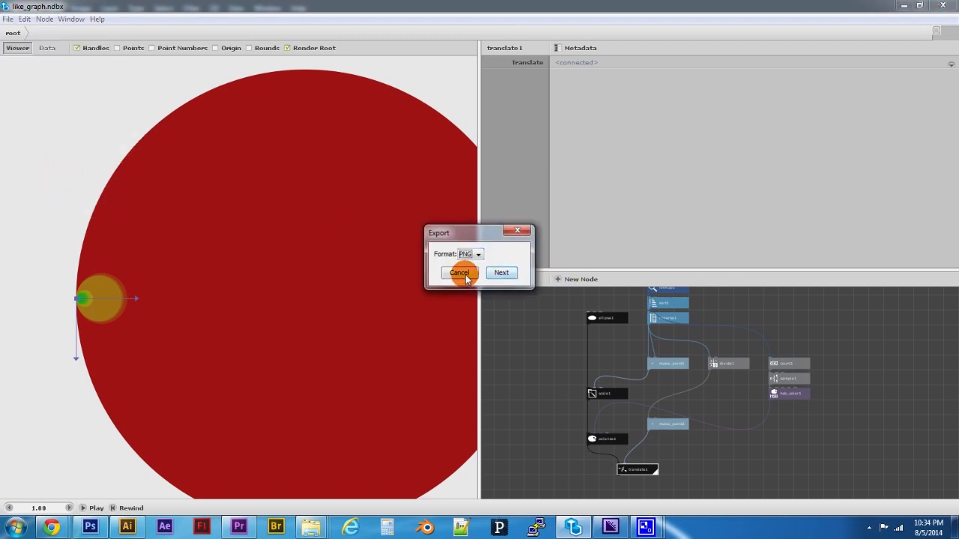
left_click(512, 272)
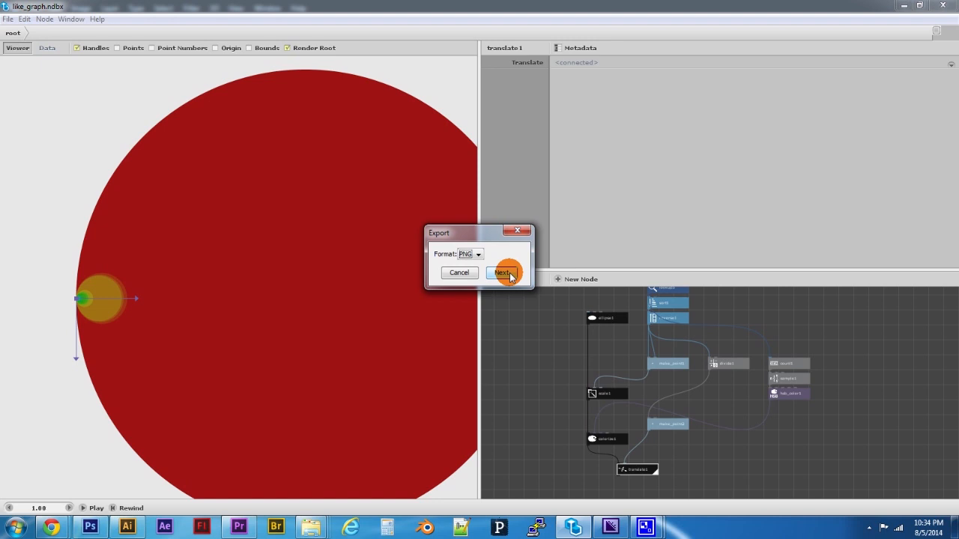
left_click(468, 255)
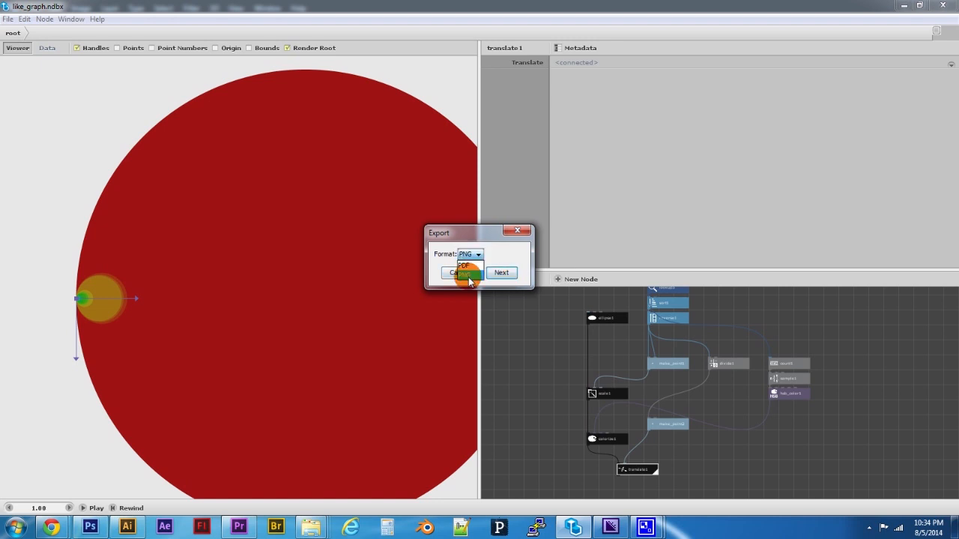
left_click(467, 275)
left_click(499, 272)
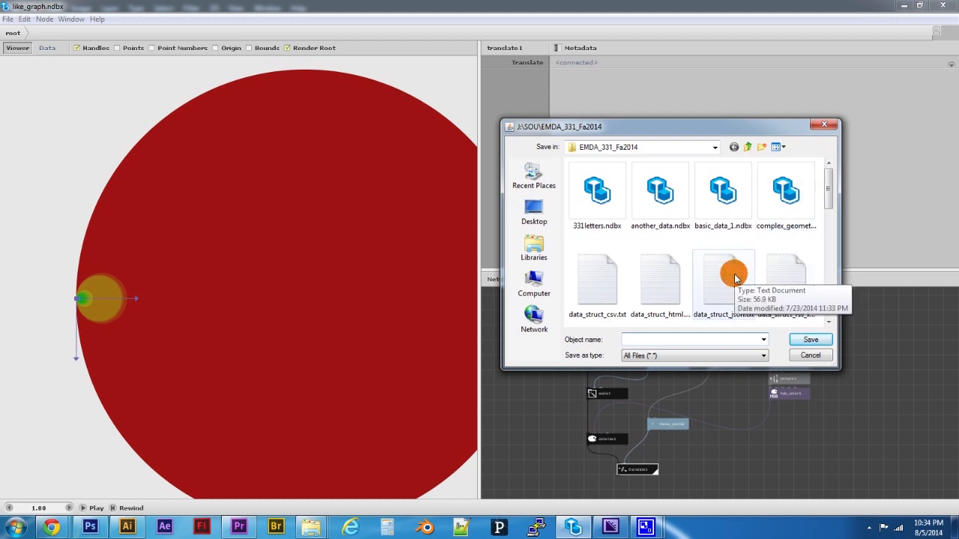
Step: Save the PNG export under the name rctid_raster in the EMDA_331_Fa2014 folder
type("rctid_raster_ras")
key("BackSpace")
key("BackSpace")
key("BackSpace")
key("Return")
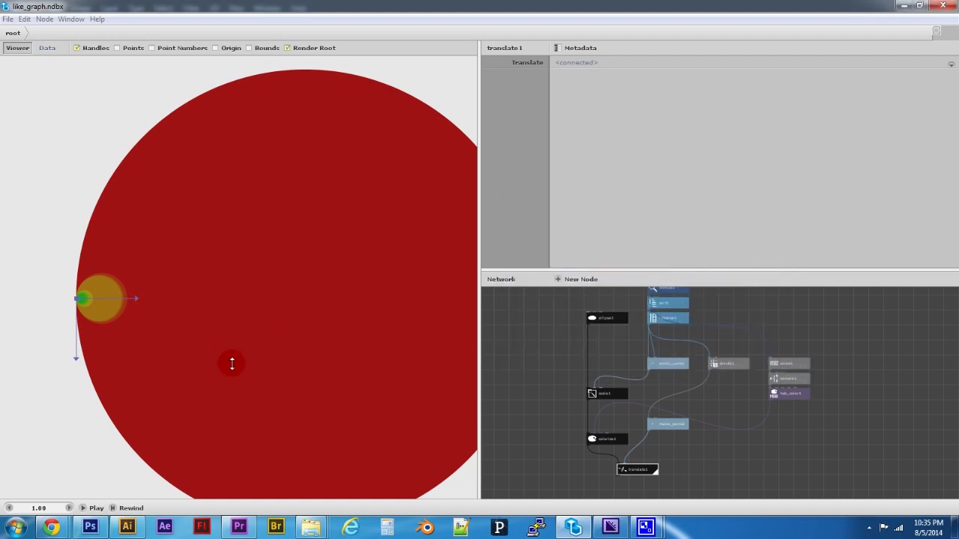
Step: Switch to Photoshop and browse for a file to open in the EMDA_331_Fa2014 folder within SOU on the Projects (J:) drive
left_click(90, 527)
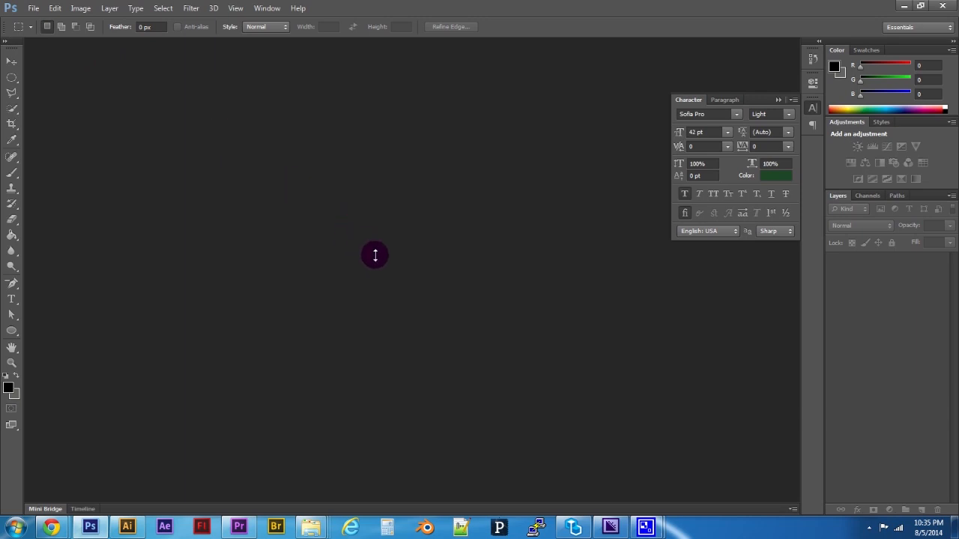
key("alt+f")
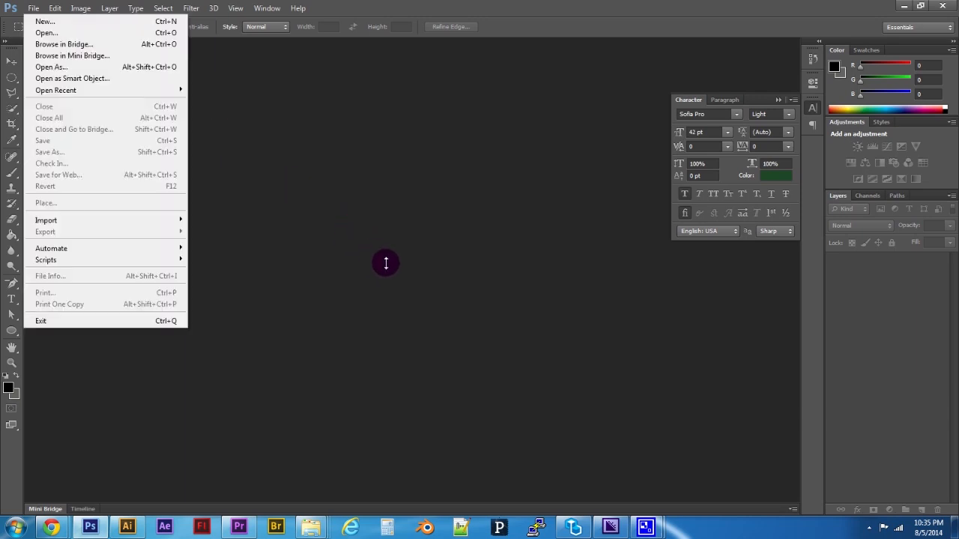
left_click(62, 33)
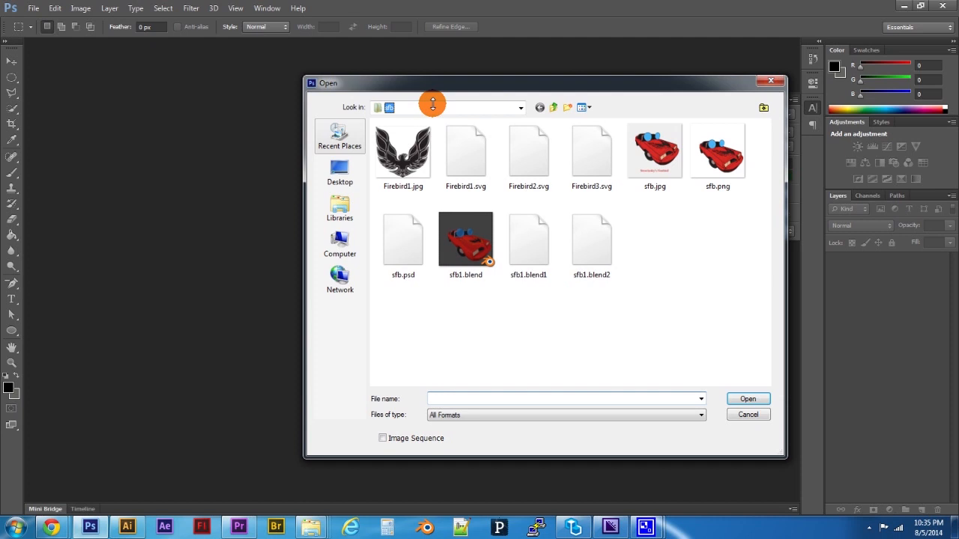
left_click(432, 105)
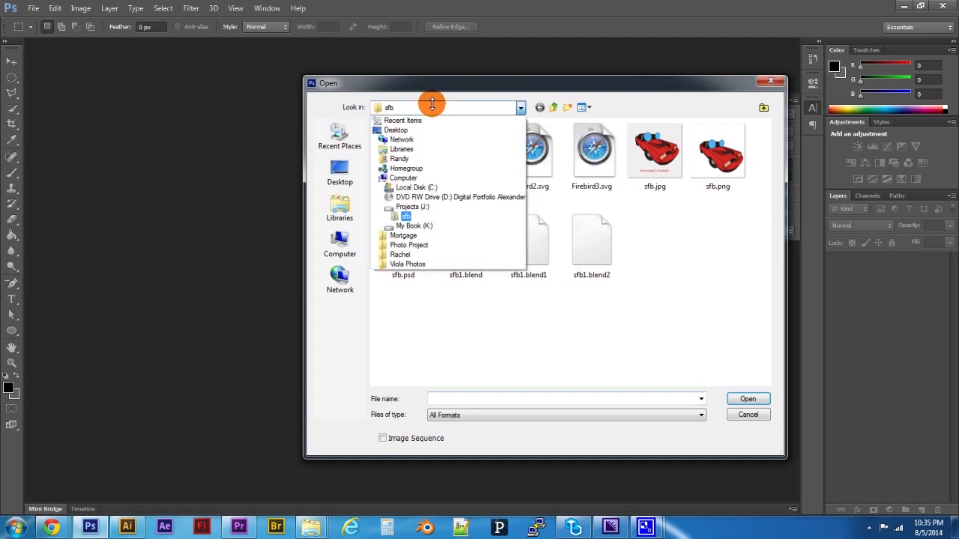
left_click(416, 207)
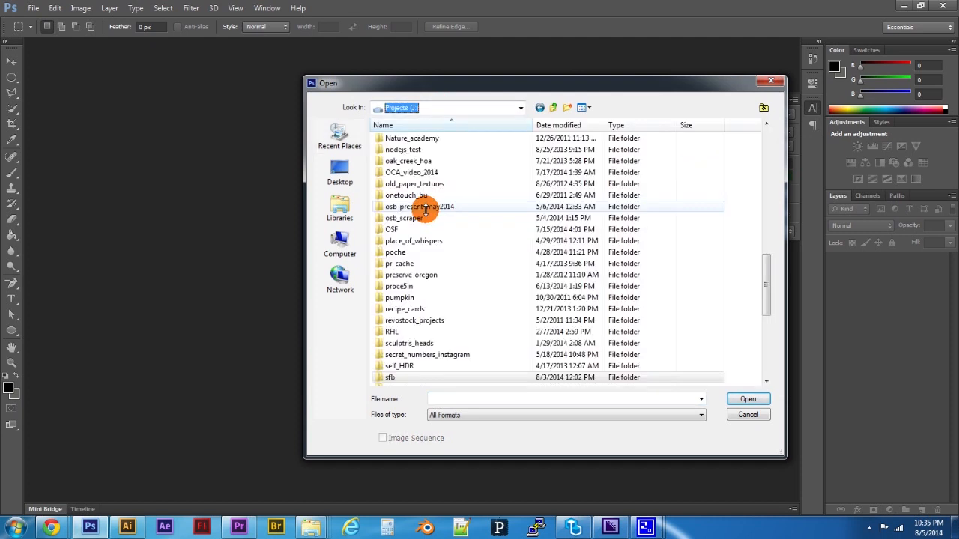
left_click(409, 345)
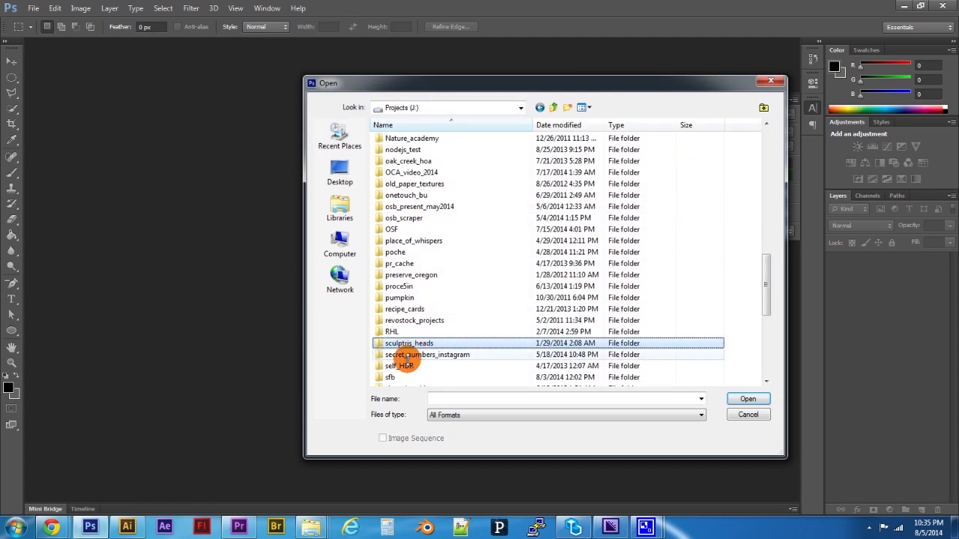
scroll(403, 352, "down", 3)
double_click(396, 302)
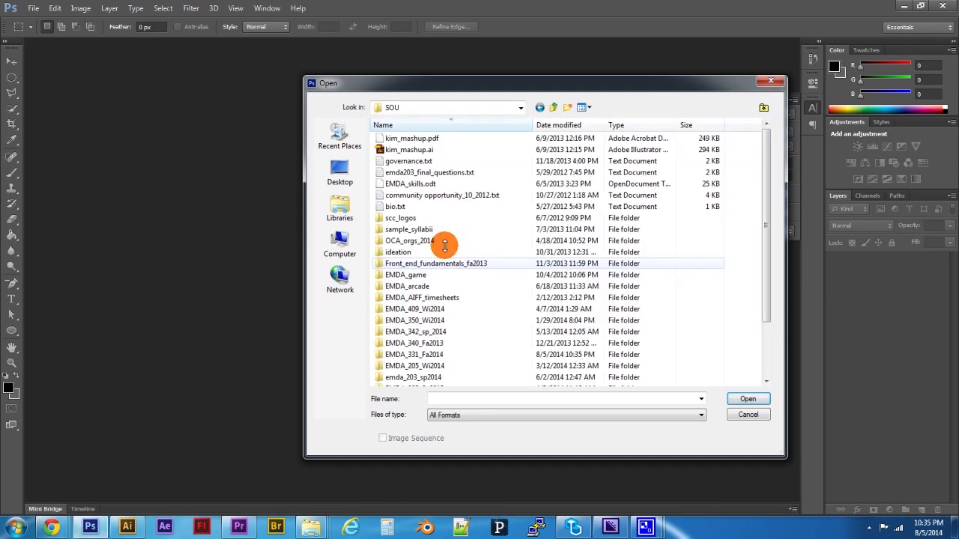
scroll(442, 337, "down", 2)
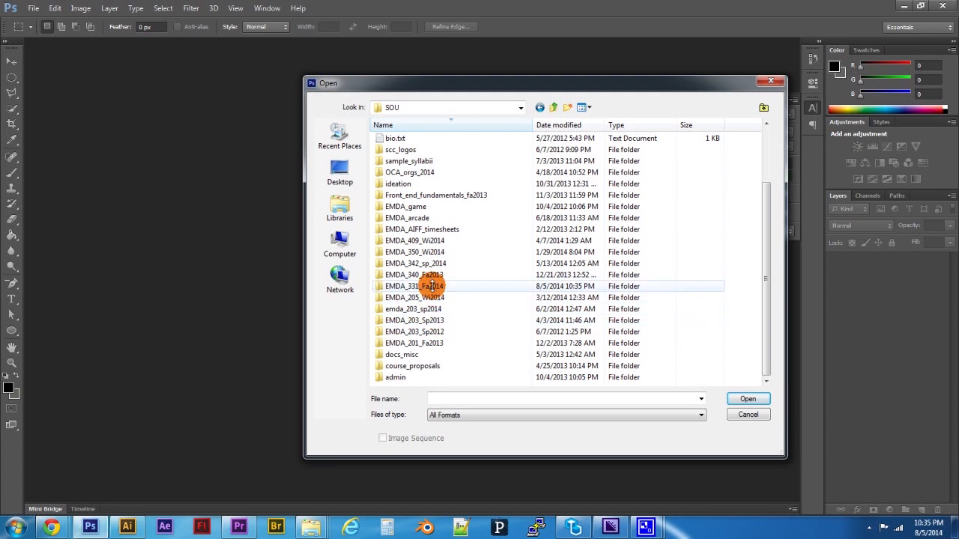
double_click(431, 286)
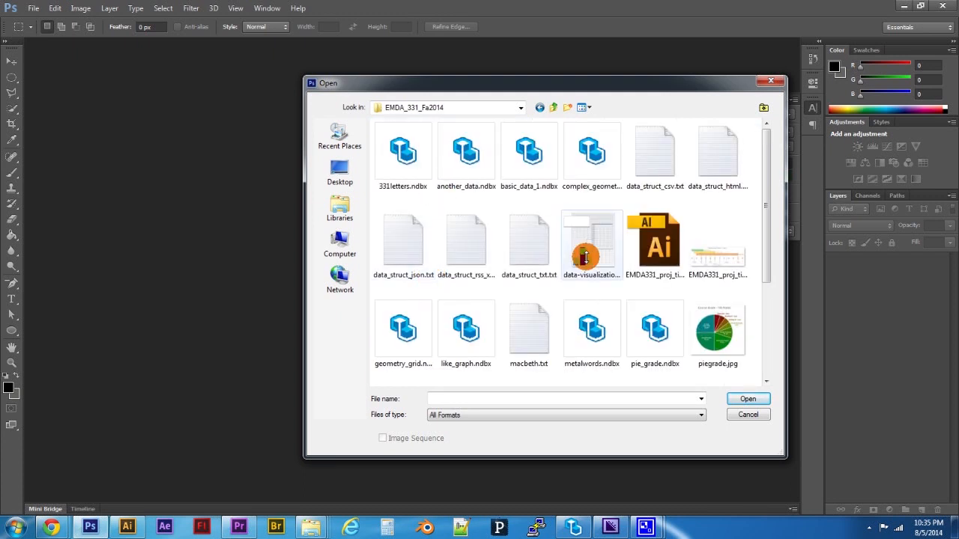
Step: Open the exported image rctid_raster.png from the EMDA_331_Fa2014 folder
scroll(677, 282, "down", 2)
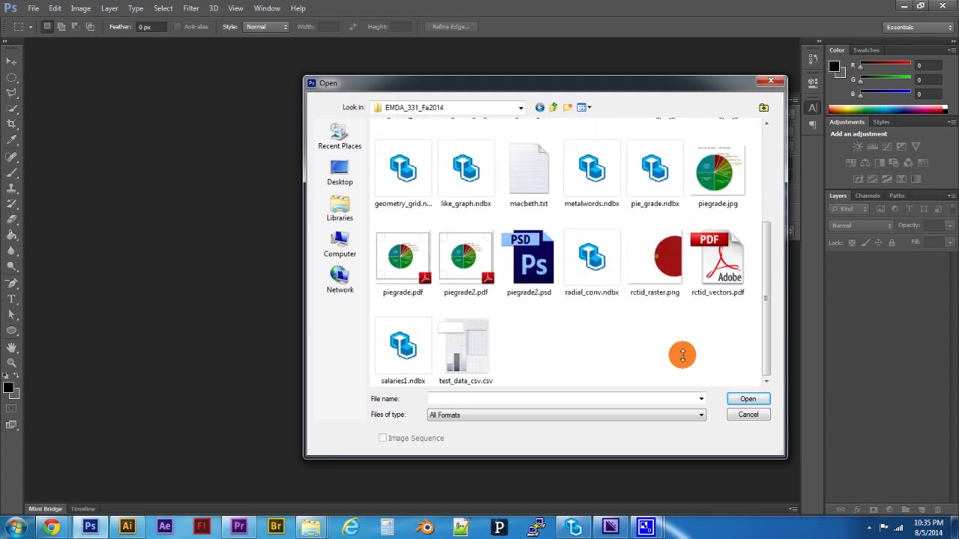
left_click(655, 280)
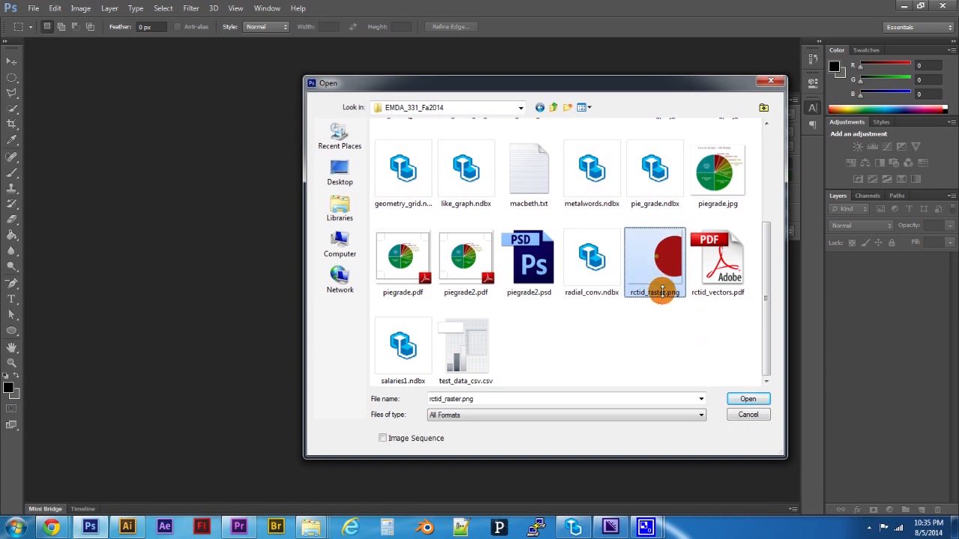
left_click(735, 396)
left_click(737, 397)
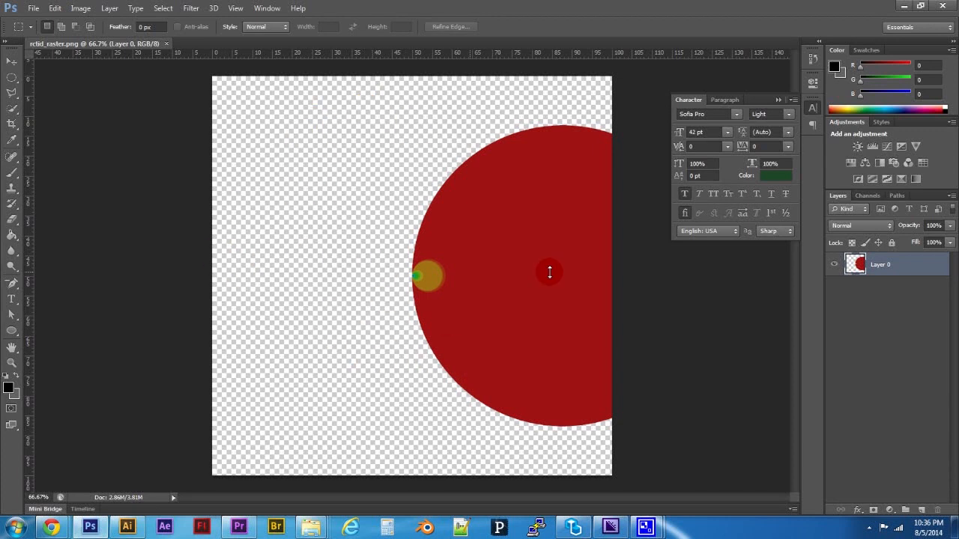
Step: Add the text RCTID to the canvas and move it just left of the point where the circles meet
left_click(833, 263)
left_click(831, 264)
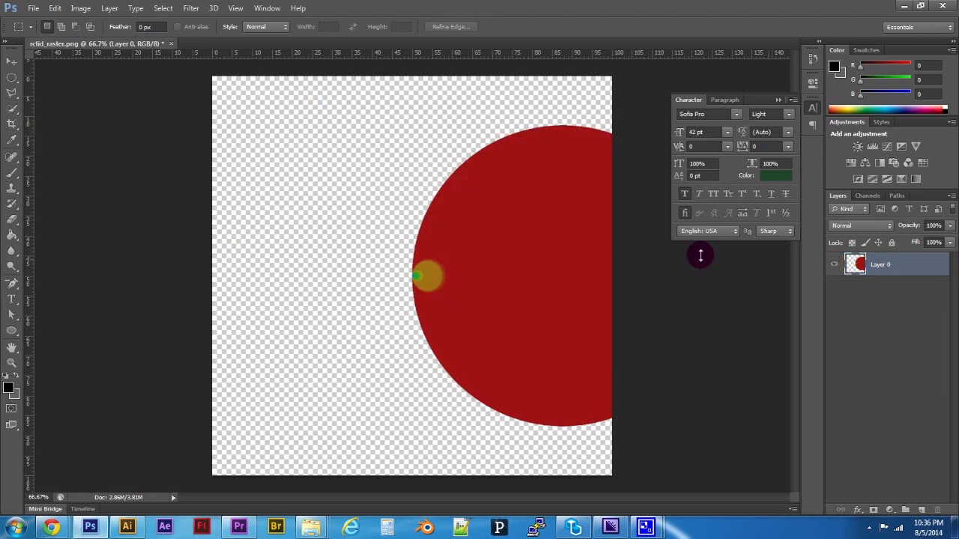
left_click(12, 298)
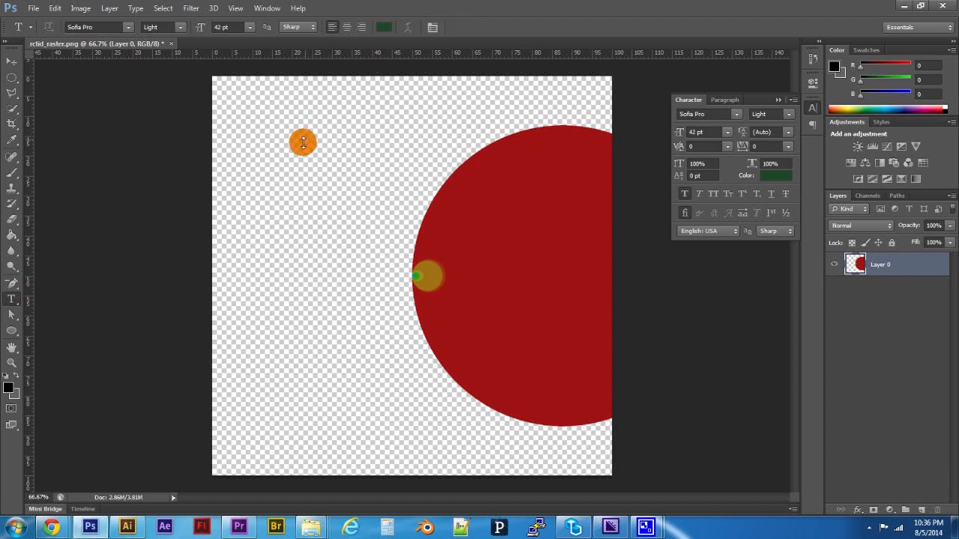
left_click(376, 148)
type("Hello")
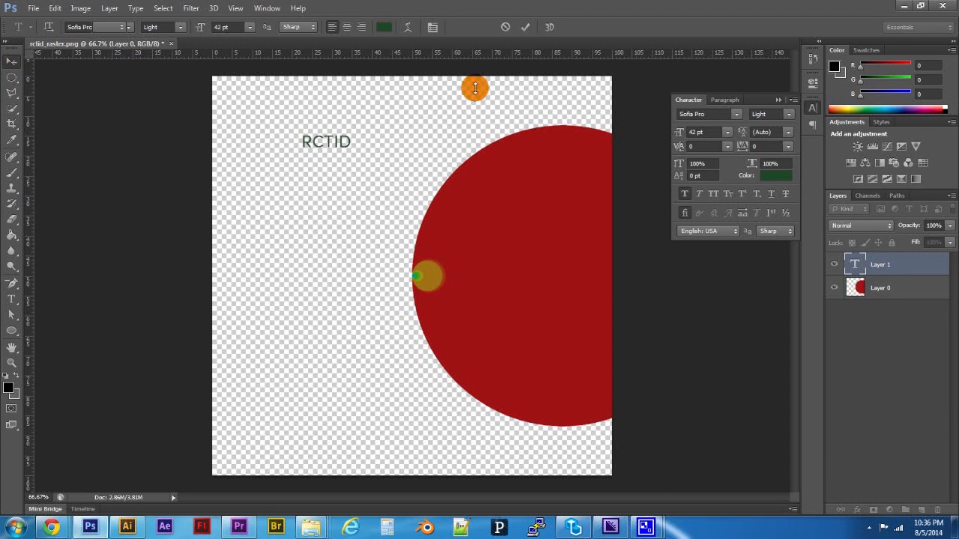
left_click_drag(345, 149, 389, 274)
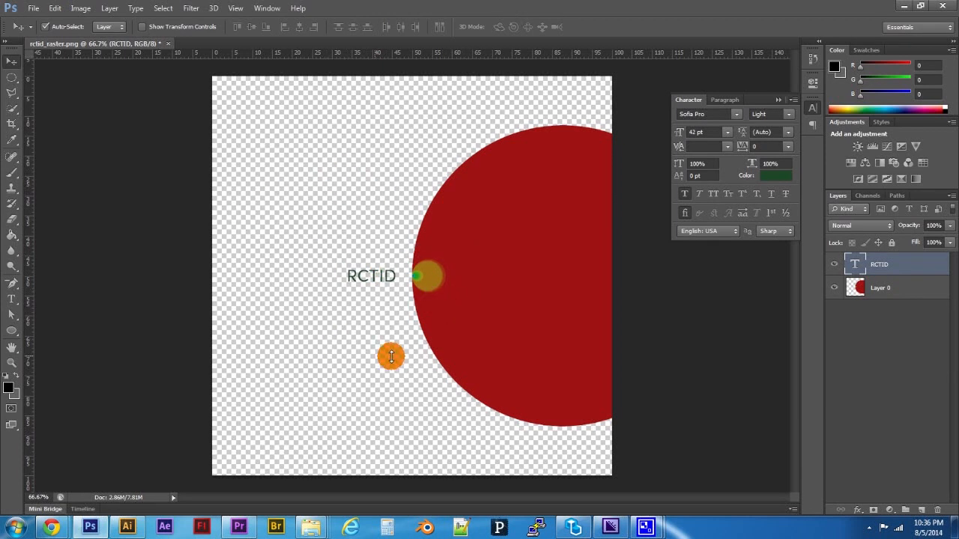
Step: Add a Solid Color fill layer in light grey f2f2f2 and move it beneath Layer 0 as the background
left_click(889, 510)
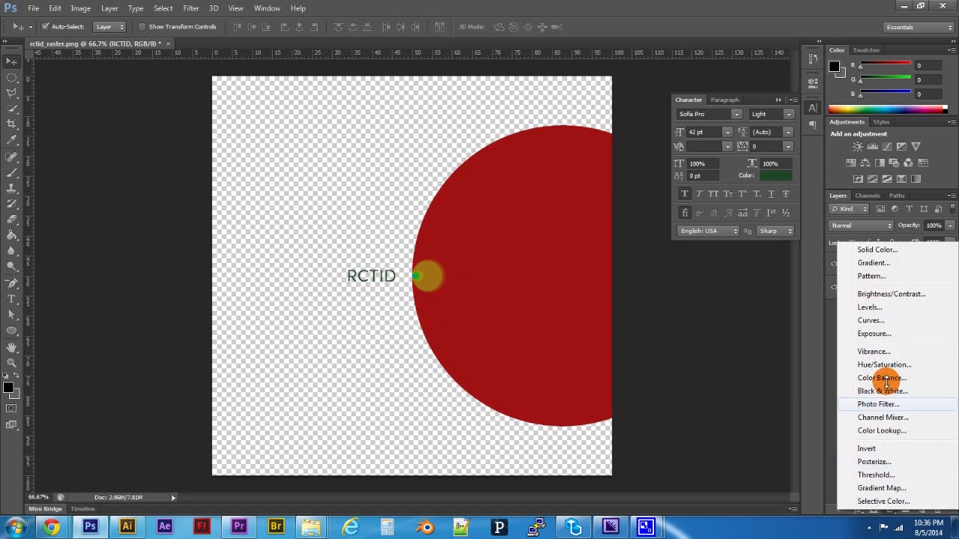
left_click(884, 250)
left_click_drag(620, 248, 614, 180)
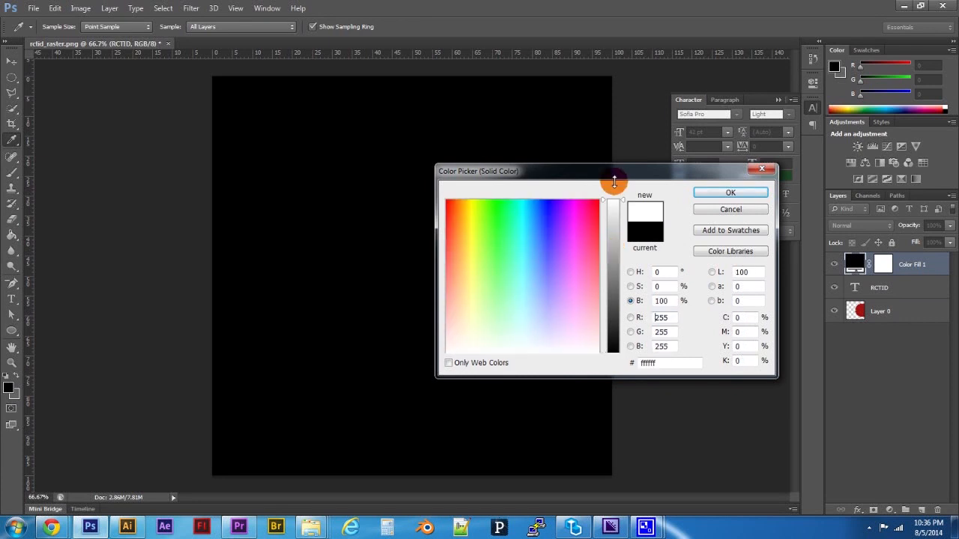
left_click(617, 214)
left_click_drag(617, 214, 618, 206)
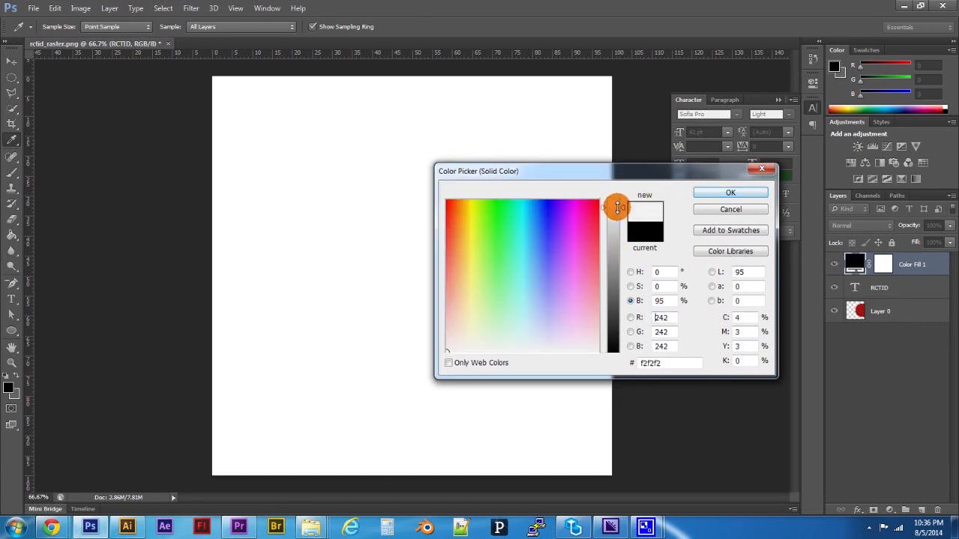
left_click(730, 193)
left_click_drag(924, 261, 914, 341)
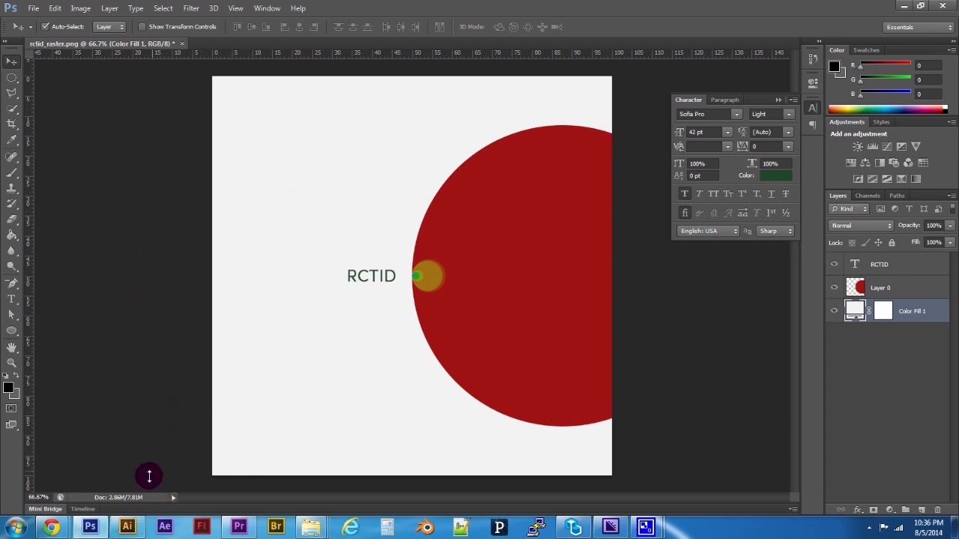
Step: Switch to Illustrator and browse for a file to open in the EMDA_331_Fa2014 folder within SOU on the Projects (J:) drive
left_click(129, 526)
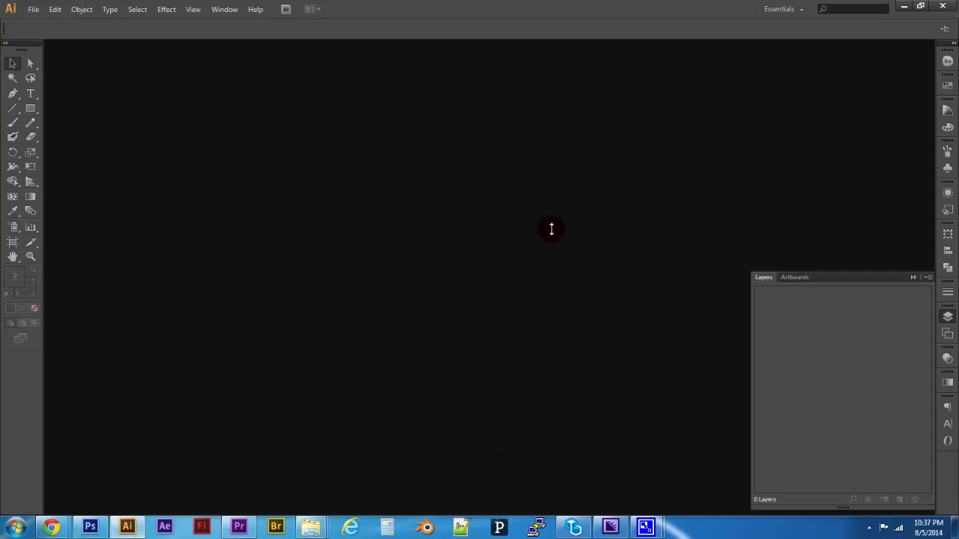
left_click(38, 8)
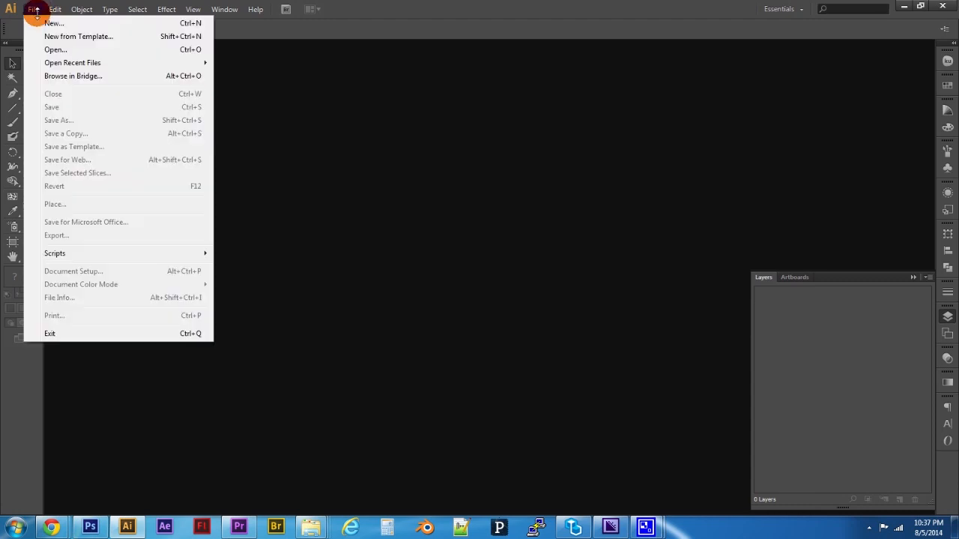
left_click(61, 46)
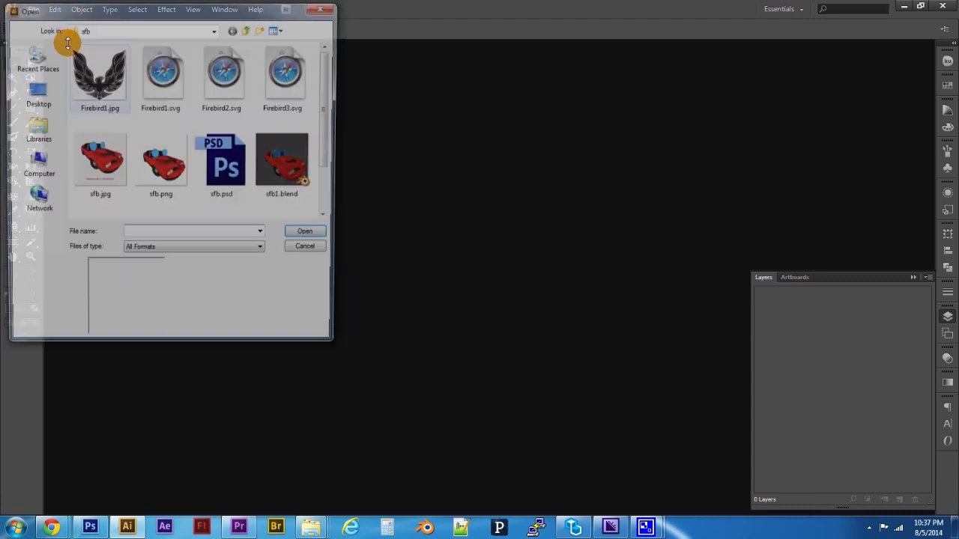
left_click(245, 29)
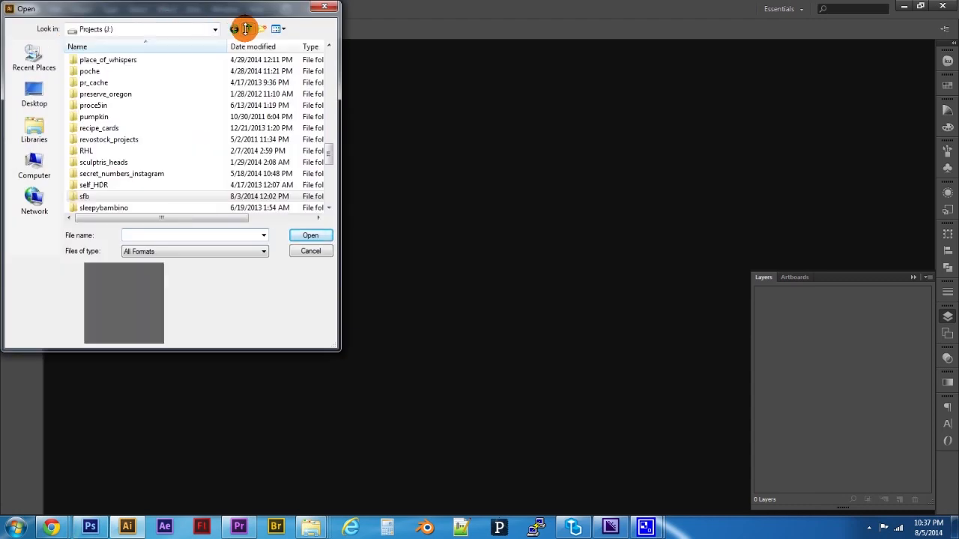
key("Down")
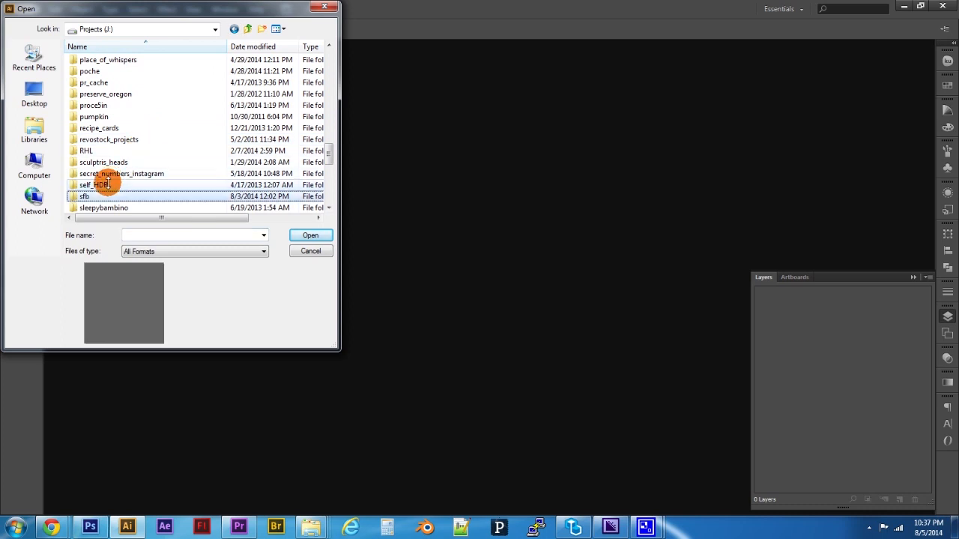
scroll(118, 192, "down", 4)
double_click(106, 95)
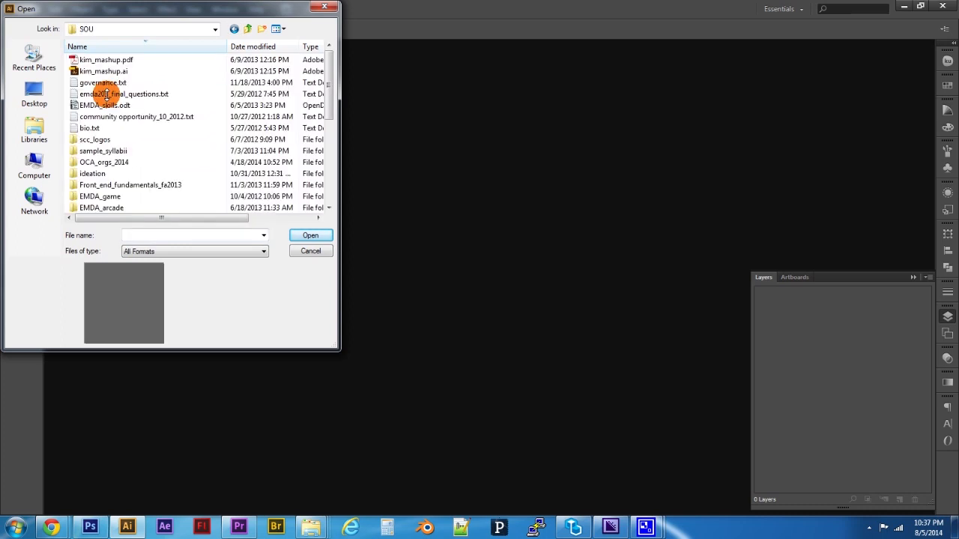
scroll(133, 150, "down", 3)
scroll(131, 177, "down", 1)
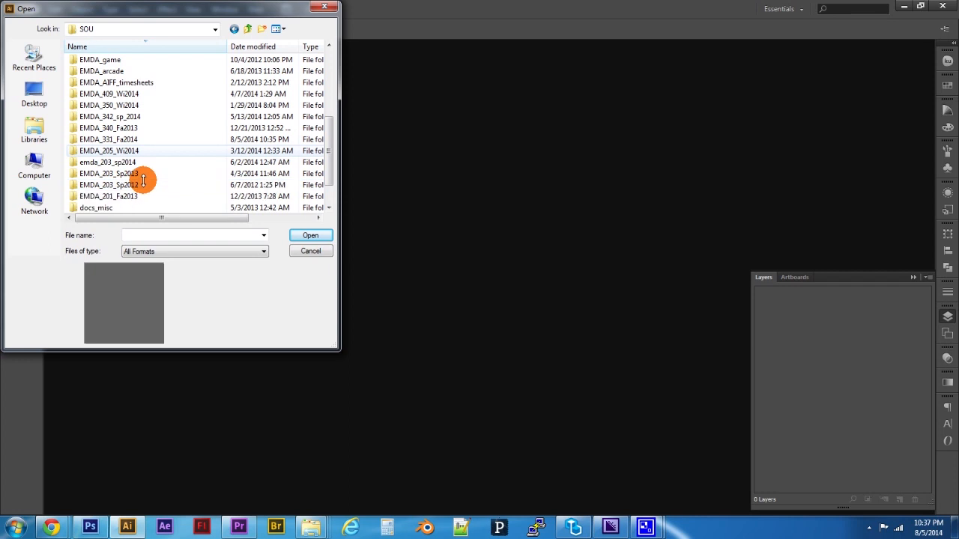
double_click(123, 137)
Step: Open the vector export rctid_vectors.pdf from the EMDA_331_Fa2014 folder
scroll(186, 130, "down", 5)
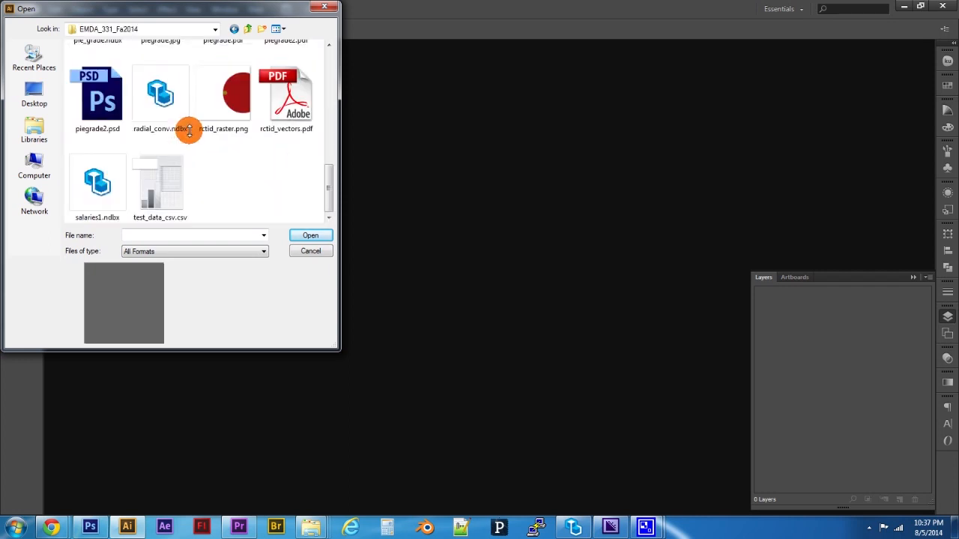
left_click(286, 127)
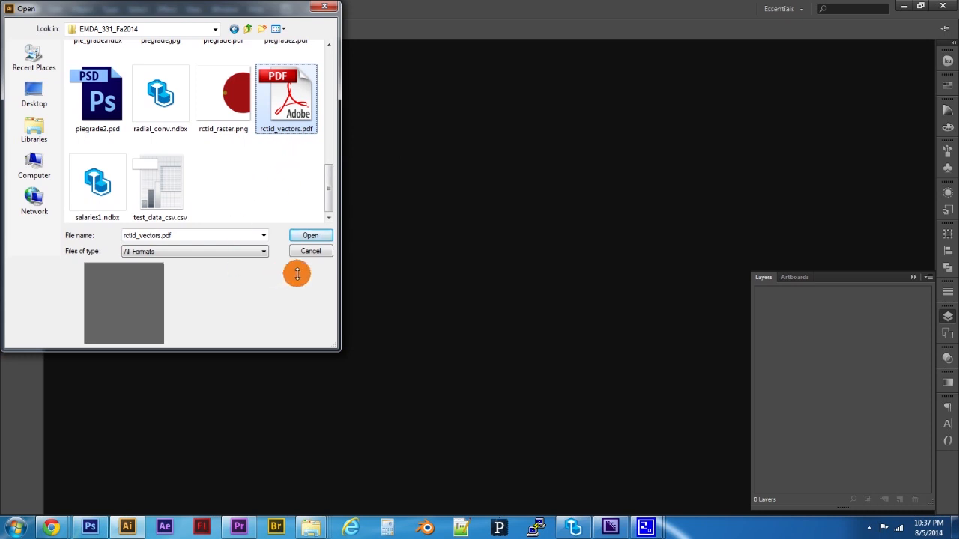
left_click(311, 235)
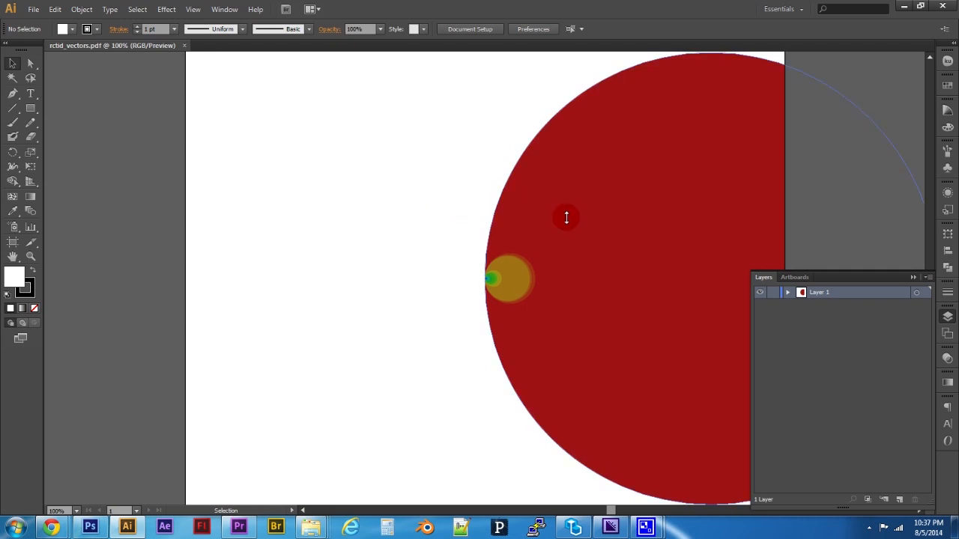
Step: Widen the artboard to about 1366 pt by extending its right edge beyond the cut-off circle
left_click(726, 208)
left_click_drag(812, 177, 617, 174)
scroll(508, 195, "down", 1)
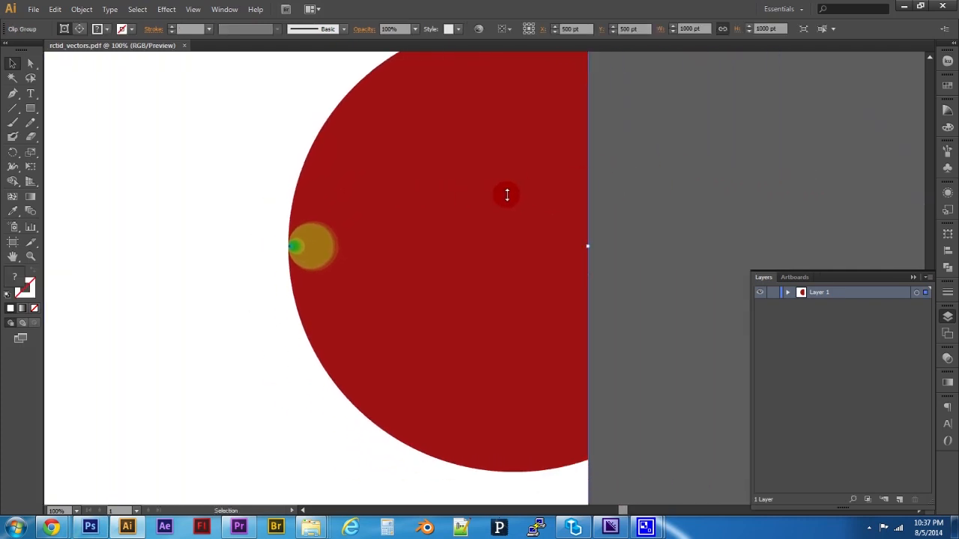
scroll(507, 195, "down", 4)
scroll(510, 192, "up", 2)
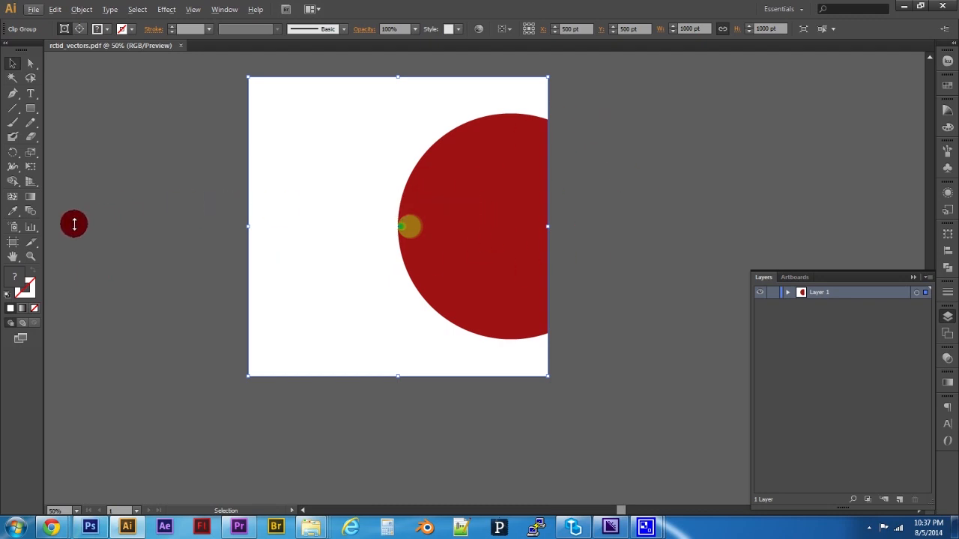
left_click(12, 241)
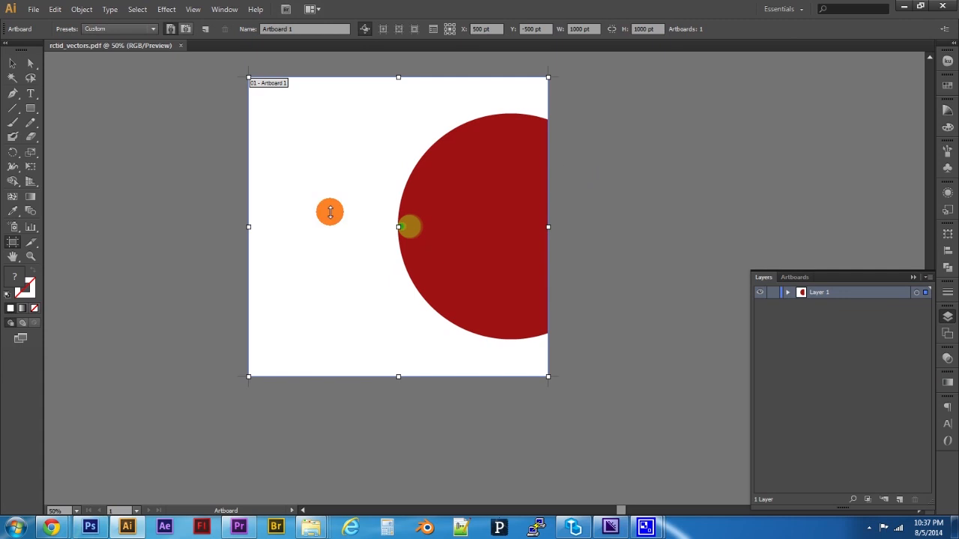
left_click_drag(549, 226, 657, 227)
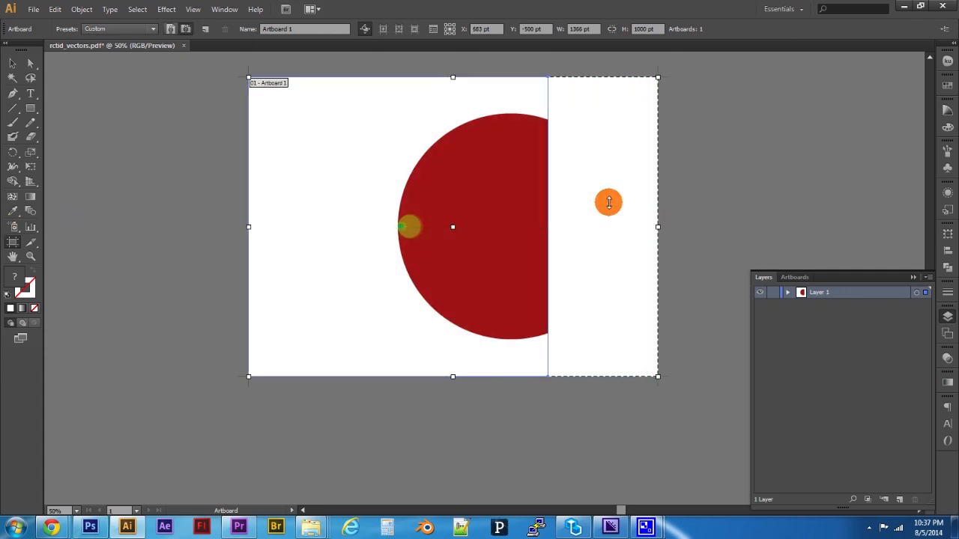
left_click(11, 60)
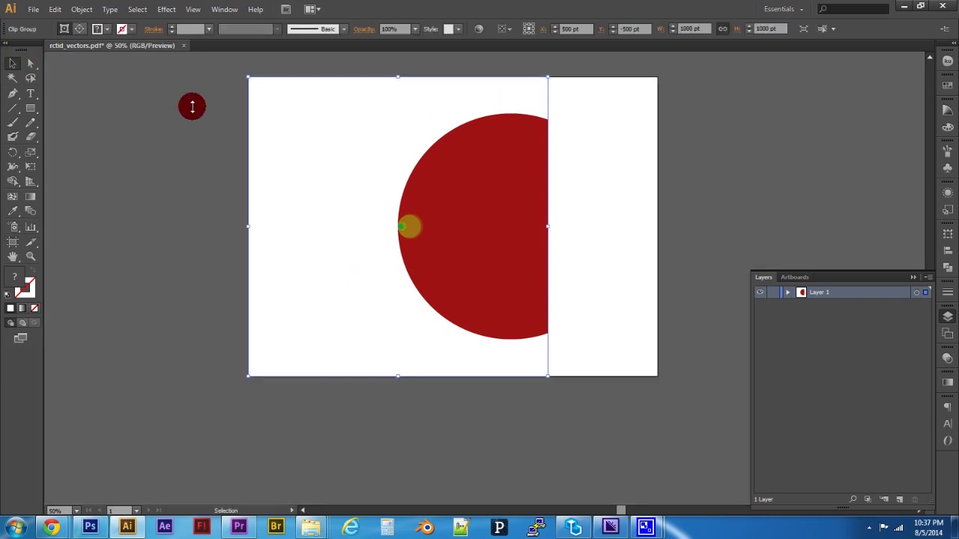
Step: Examine the contents of Layer 1 and its clip group, then collapse both again
left_click(546, 112)
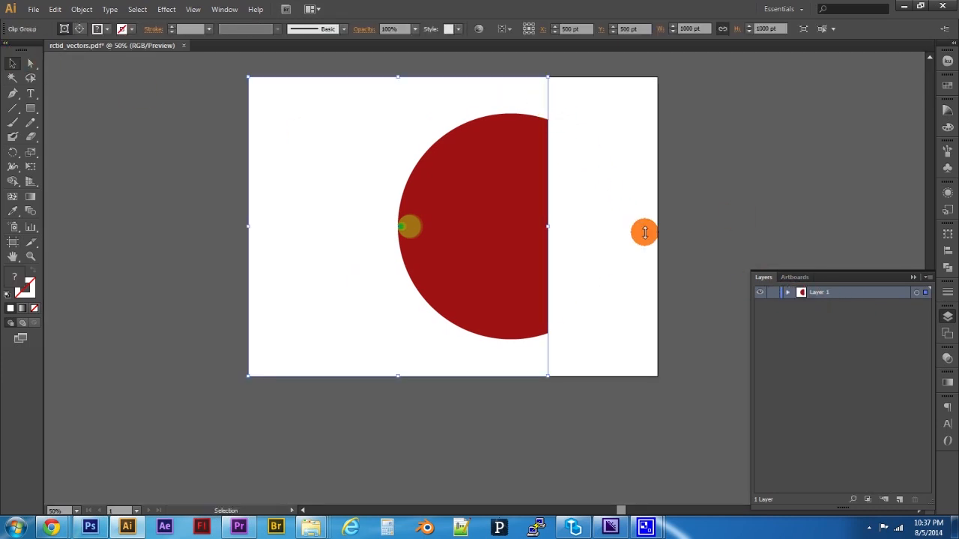
left_click(786, 291)
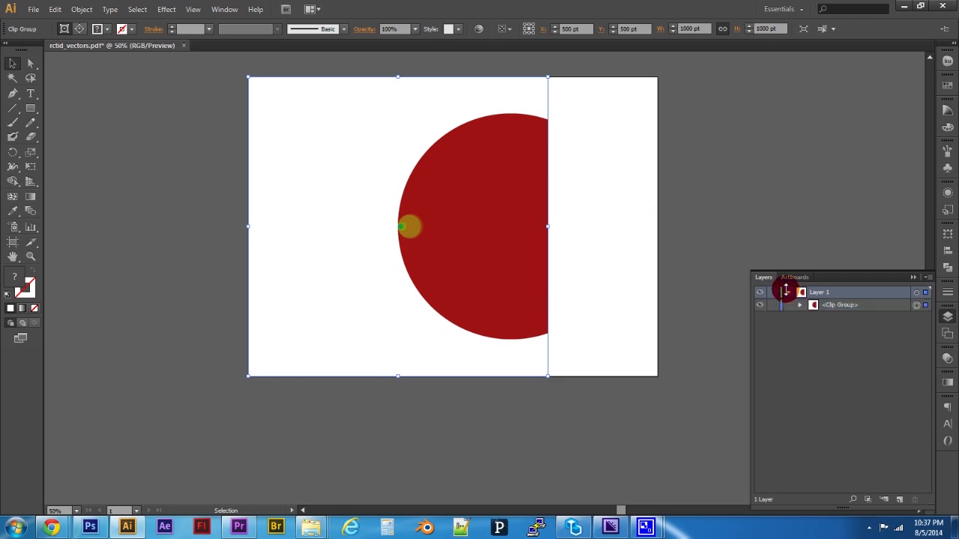
left_click(800, 305)
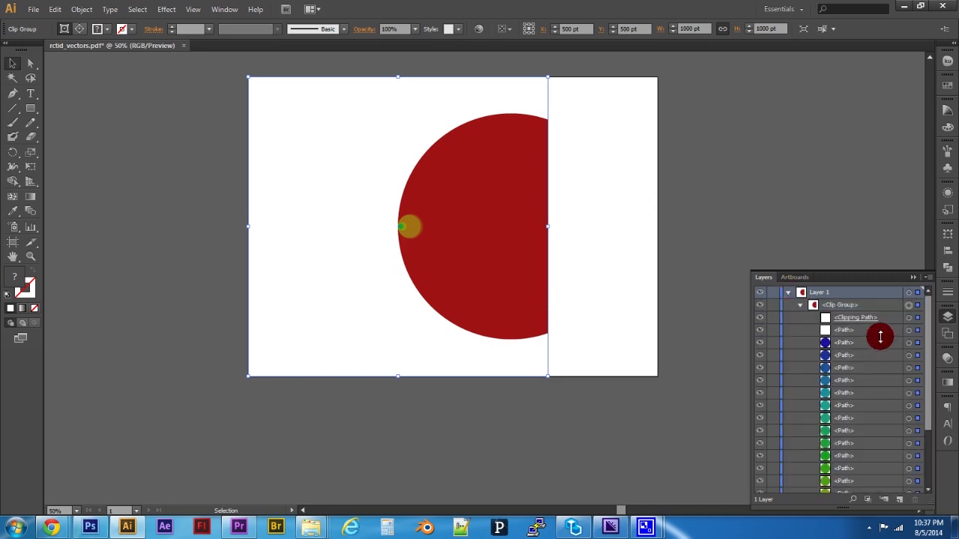
scroll(881, 338, "down", 5)
scroll(865, 404, "up", 5)
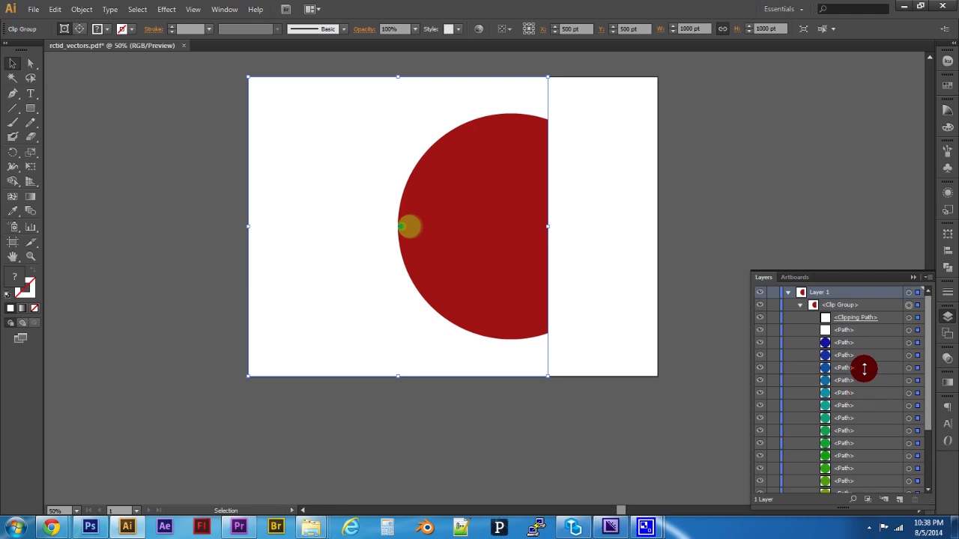
left_click(799, 304)
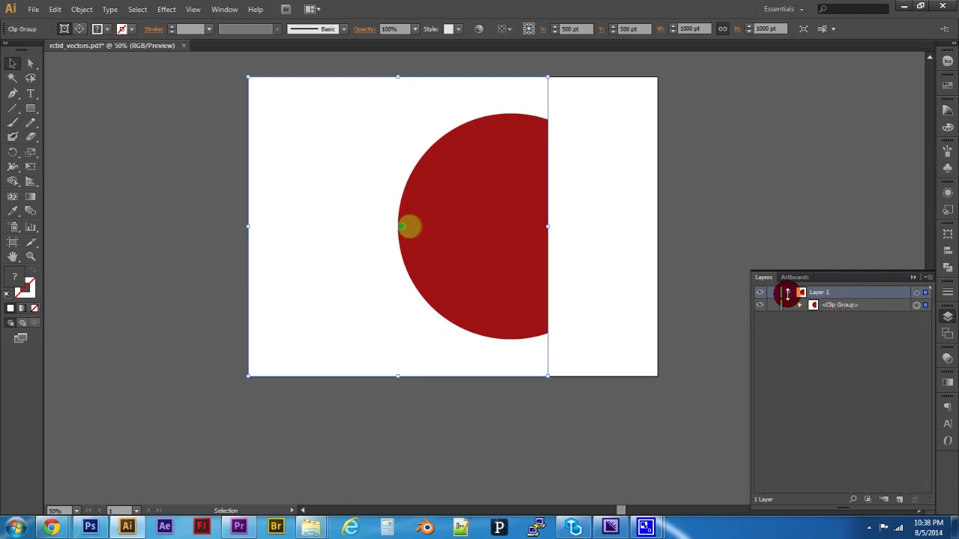
left_click(788, 292)
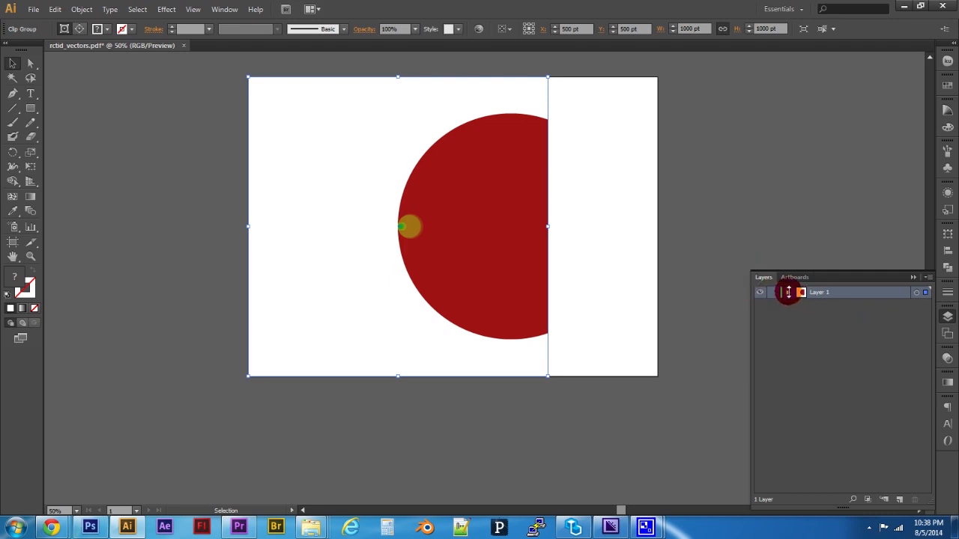
Step: Expand Layer 1's clip group and target several of the small blue circle paths individually, ending by selecting the whole clip group on the artwork
left_click(787, 292)
left_click(799, 304)
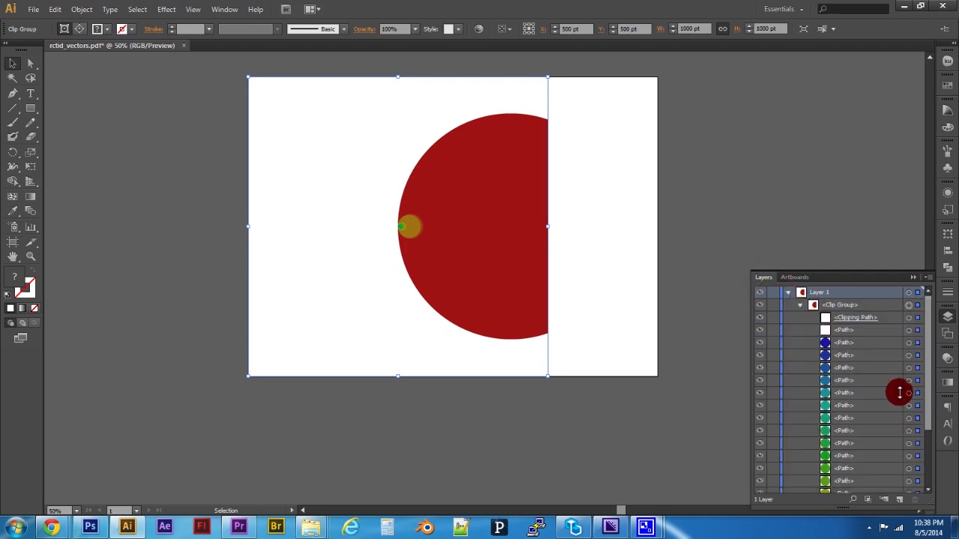
left_click(861, 344)
left_click(908, 343)
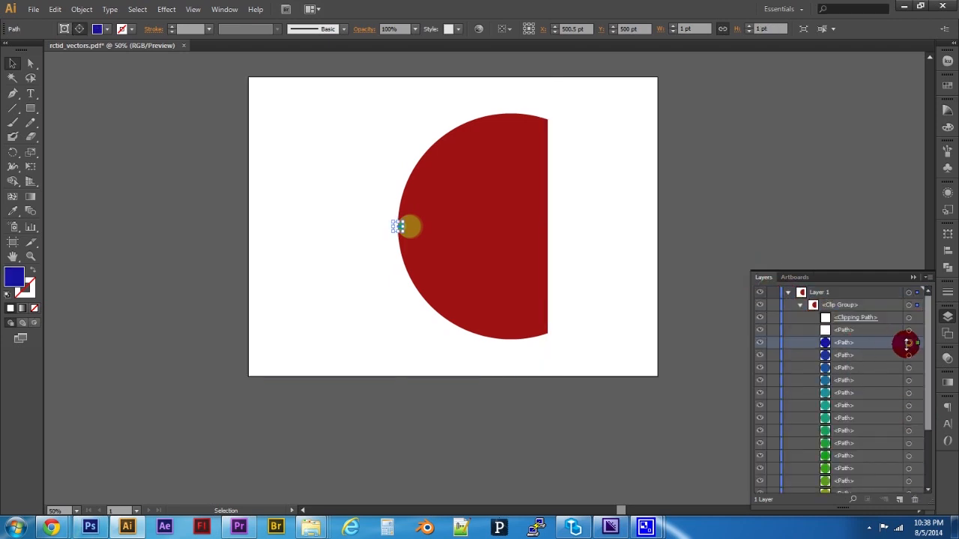
left_click_drag(908, 356, 908, 369)
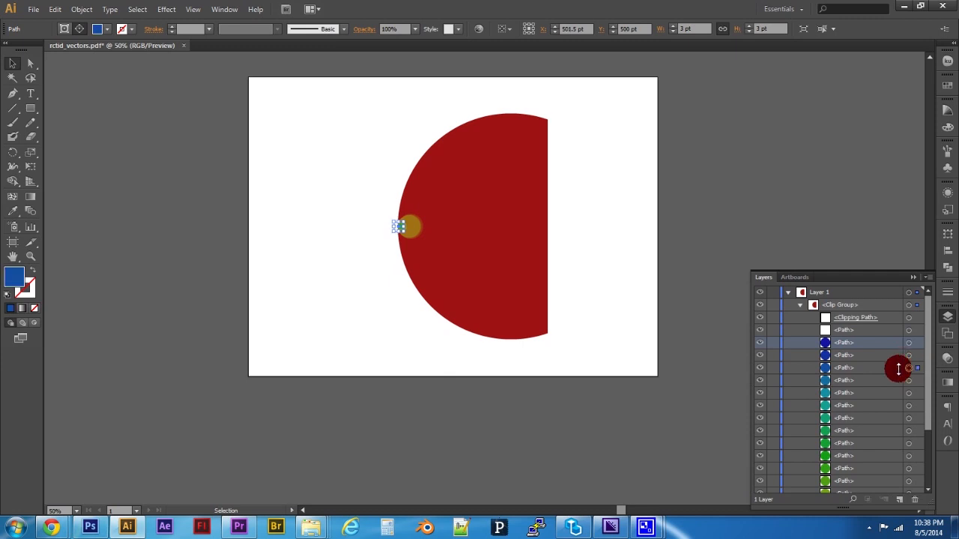
scroll(507, 257, "up", 4)
scroll(464, 363, "up", 3)
scroll(467, 363, "up", 1)
scroll(467, 363, "down", 1)
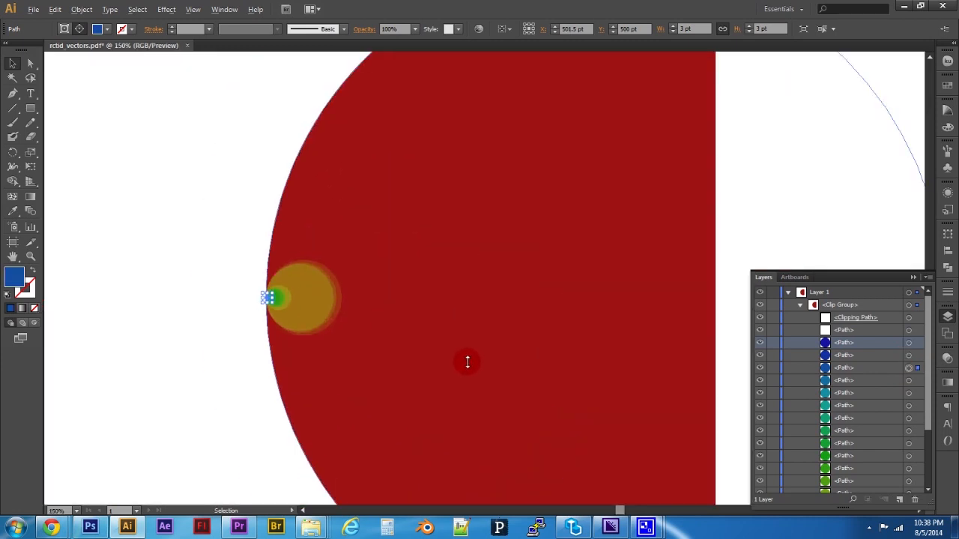
left_click(908, 380)
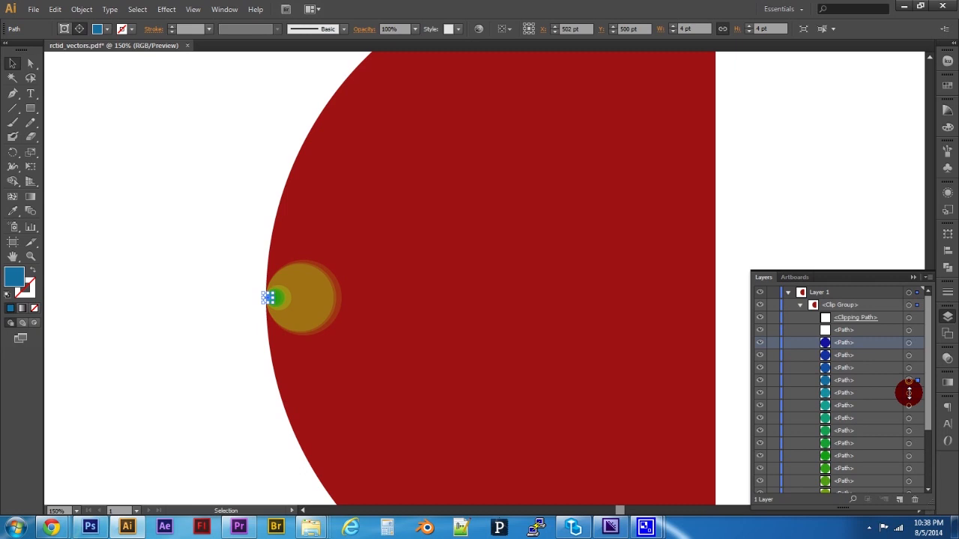
left_click(325, 300)
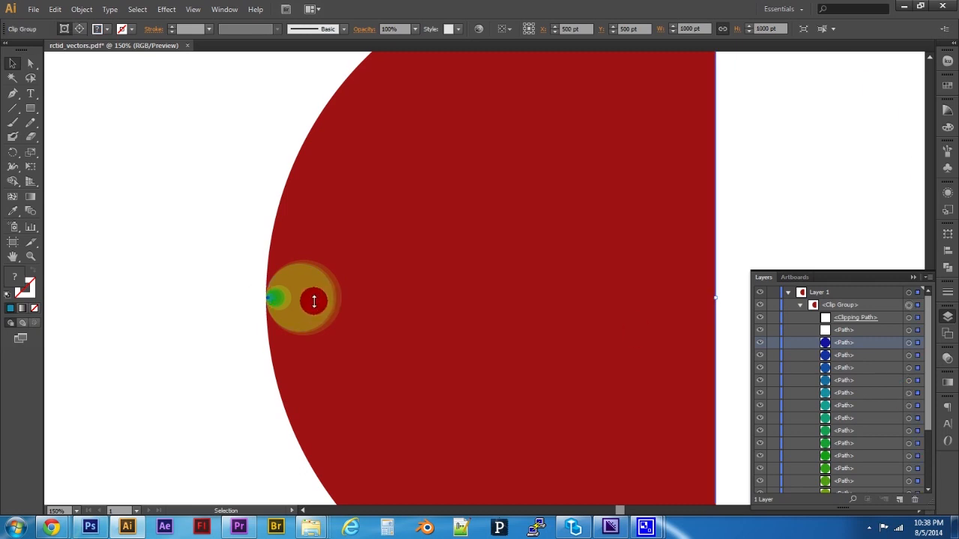
Step: Undo a trial move of the clip group and release its clipping mask
left_click_drag(327, 289, 245, 265)
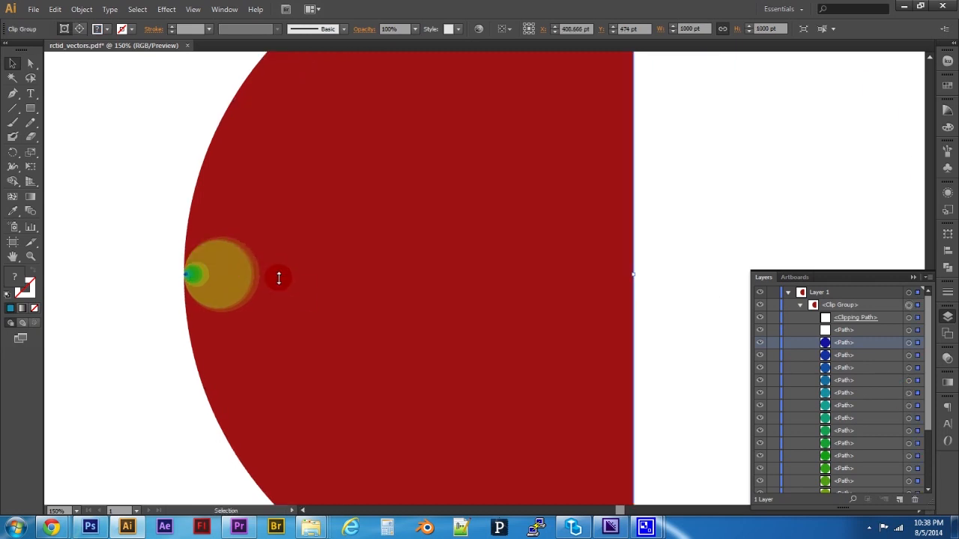
key("ctrl+z")
left_click(867, 303)
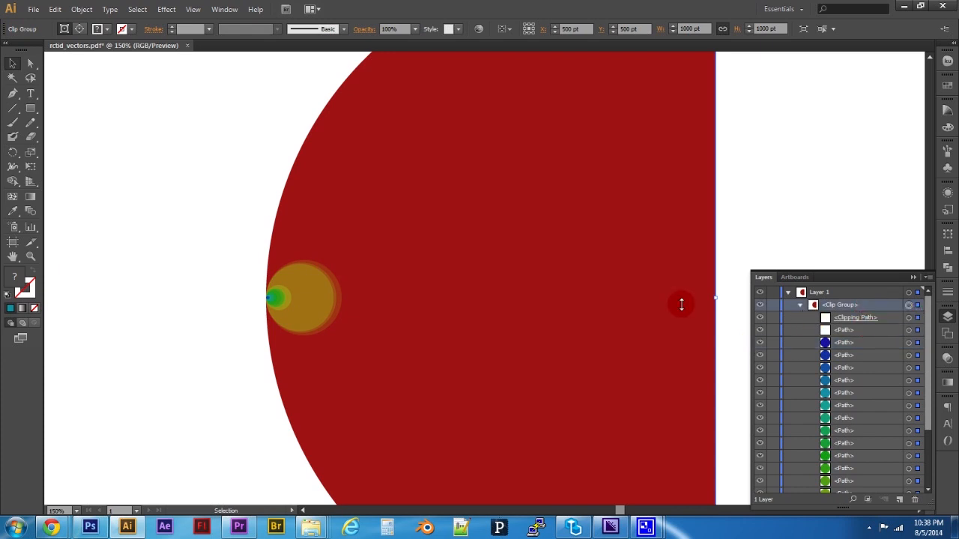
left_click(54, 9)
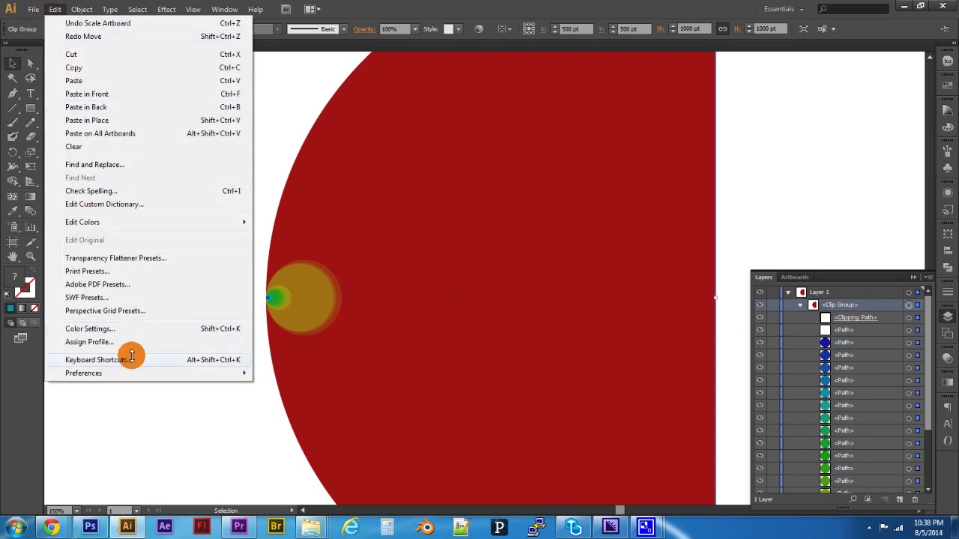
mouse_move(81, 9)
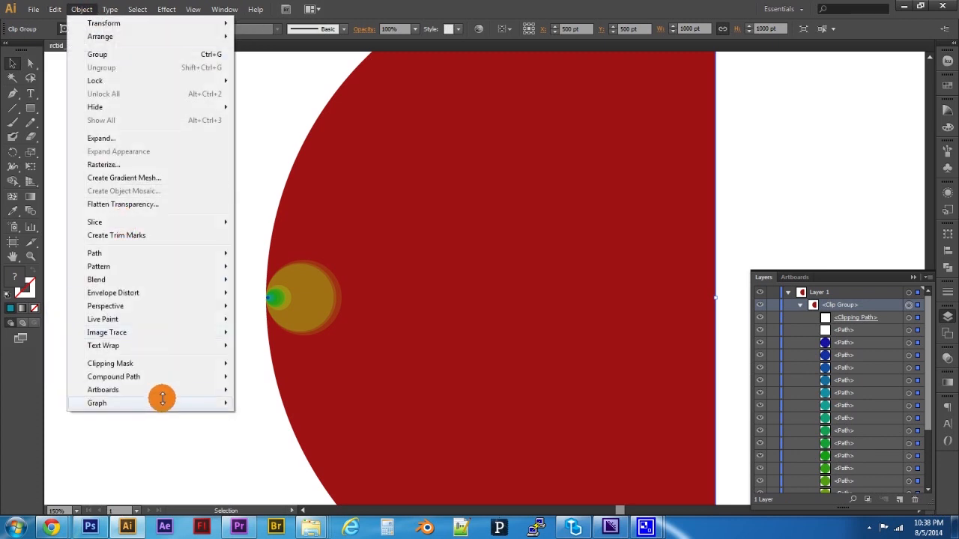
mouse_move(170, 365)
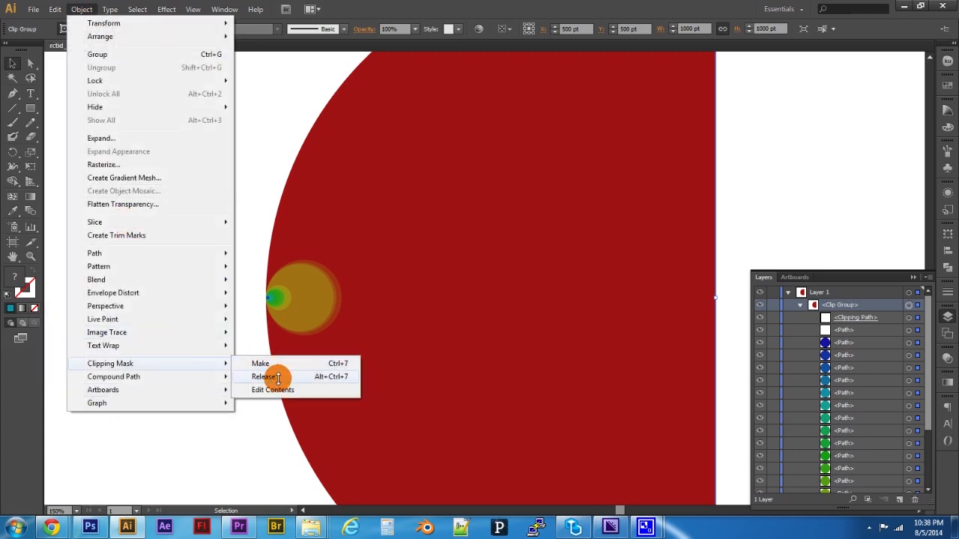
left_click(264, 377)
Step: Hide the two white rectangle paths at the start of Layer 1 and deselect the artwork
left_click_drag(760, 305, 760, 318)
scroll(587, 276, "down", 3)
left_click(688, 213)
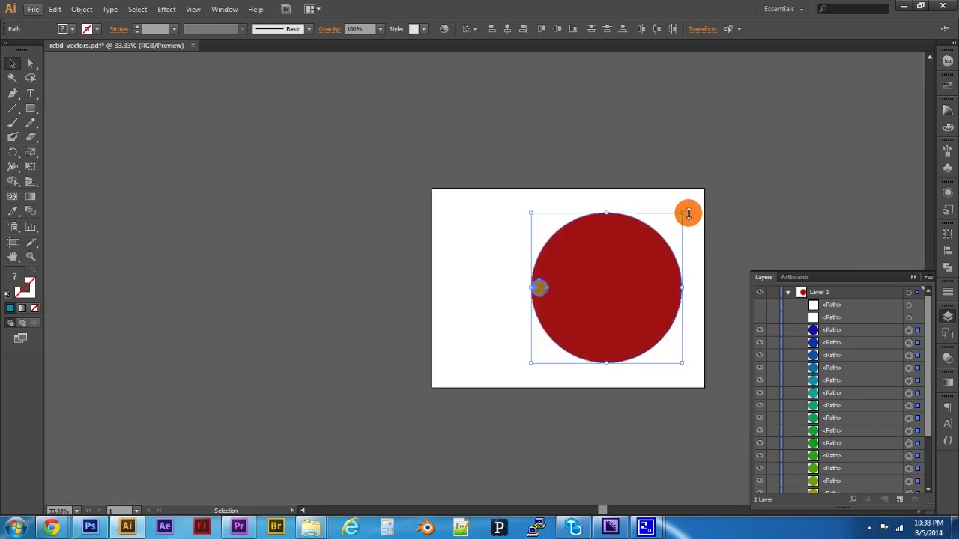
scroll(598, 293, "up", 2)
scroll(597, 293, "down", 1)
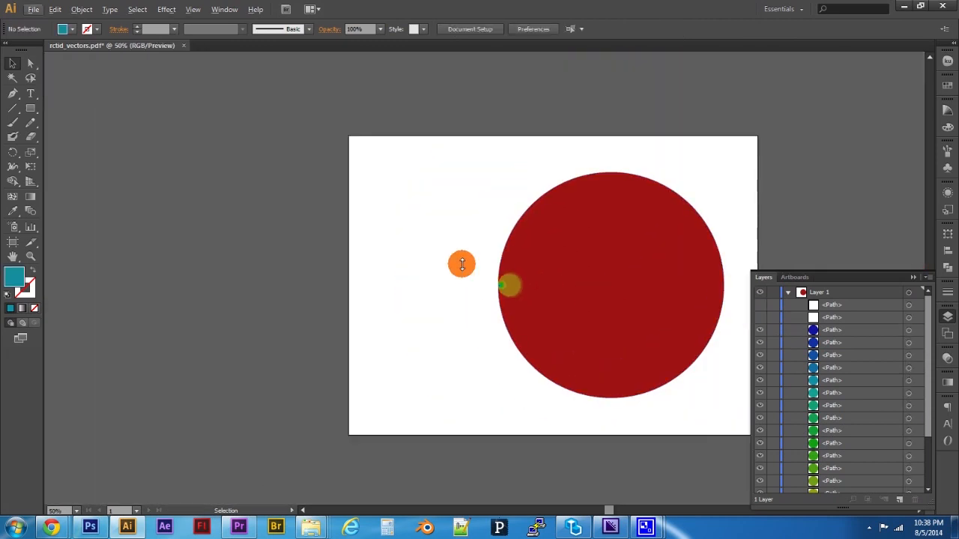
Step: Move the large red circle to about X 251, Y 461 pt, overlapping the artboard's left edge, and pull several smaller circles out of the stack
left_click(525, 271)
left_click_drag(589, 288, 402, 277)
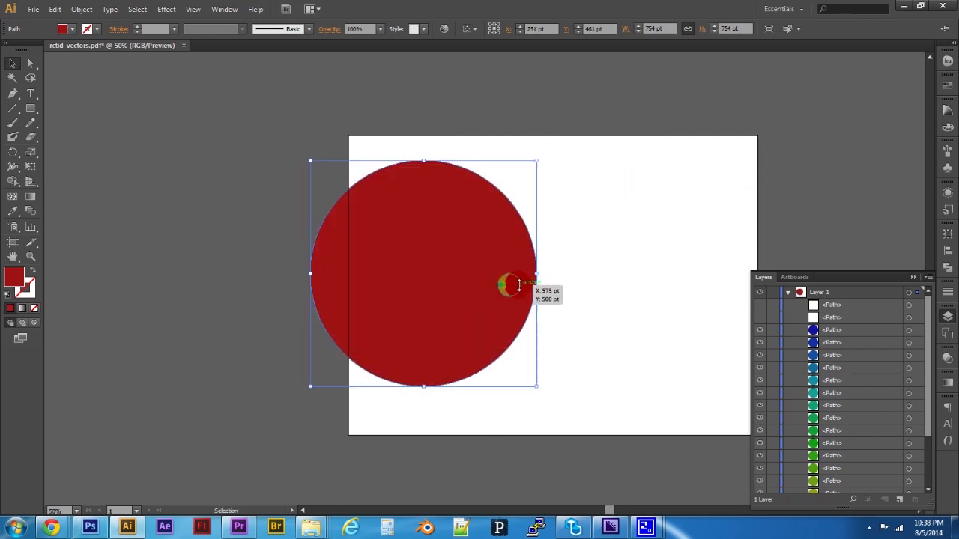
left_click_drag(518, 285, 589, 276)
left_click_drag(513, 286, 566, 241)
left_click_drag(503, 285, 532, 333)
Step: Spread more of the stacked orange, olive, green and teal circles apart across the artboard, around the red circle's right side
scroll(508, 298, "up", 2)
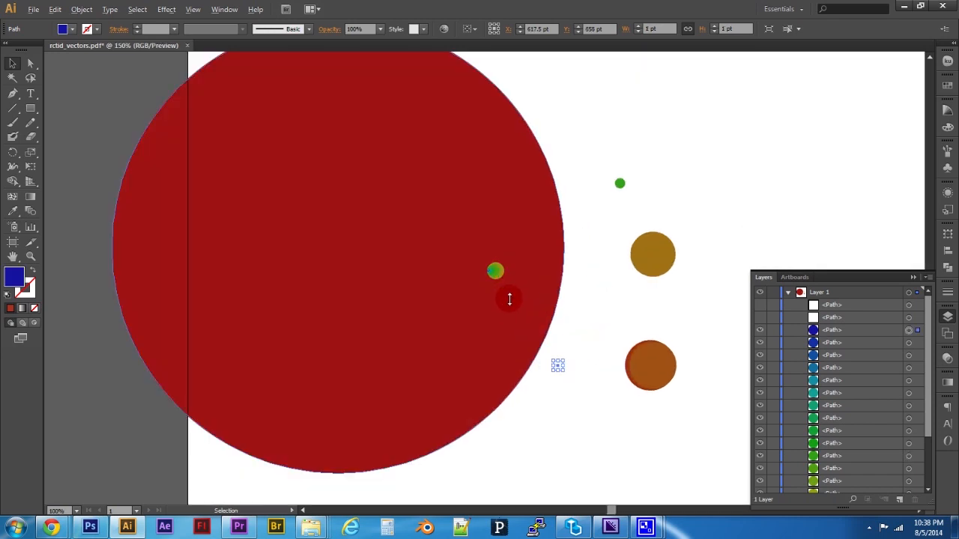
left_click_drag(490, 257, 607, 359)
left_click_drag(495, 259, 679, 259)
left_click_drag(497, 256, 659, 327)
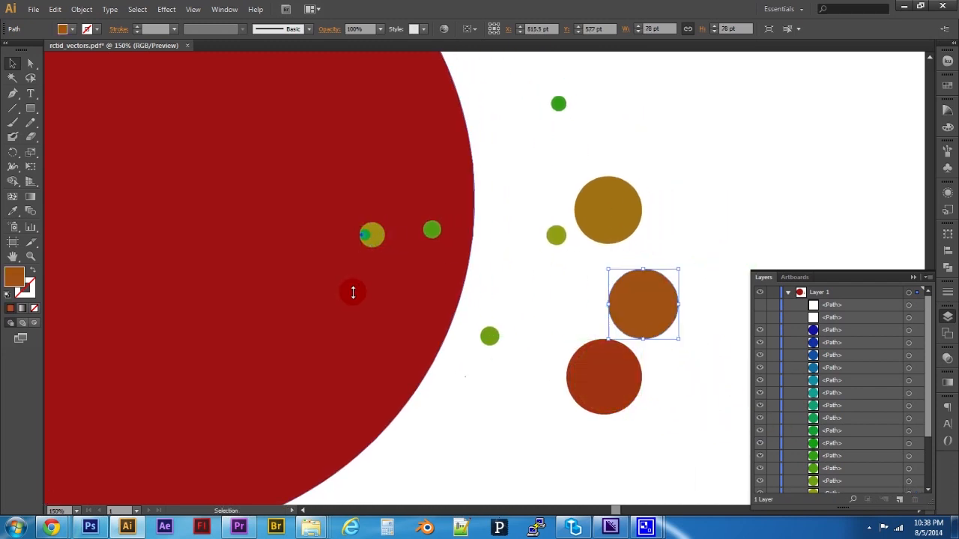
left_click_drag(368, 233, 475, 403)
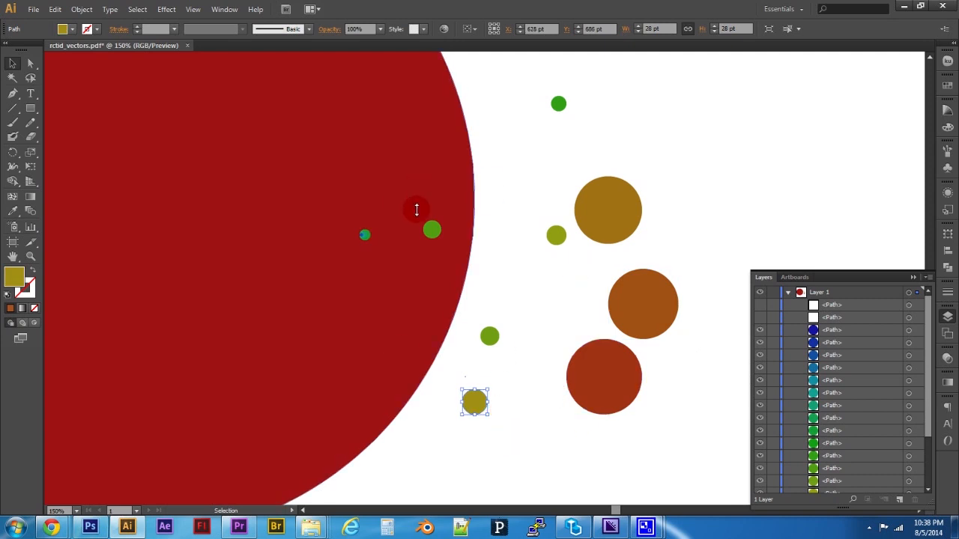
left_click_drag(365, 235, 481, 165)
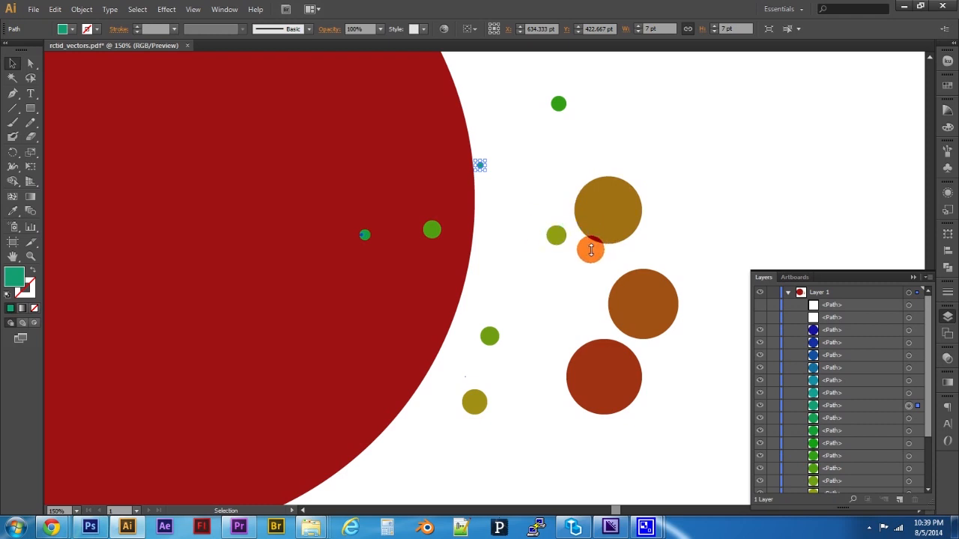
Step: Change the fill of the 75 pt golden-brown circle to dark blue
scroll(584, 249, "down", 2)
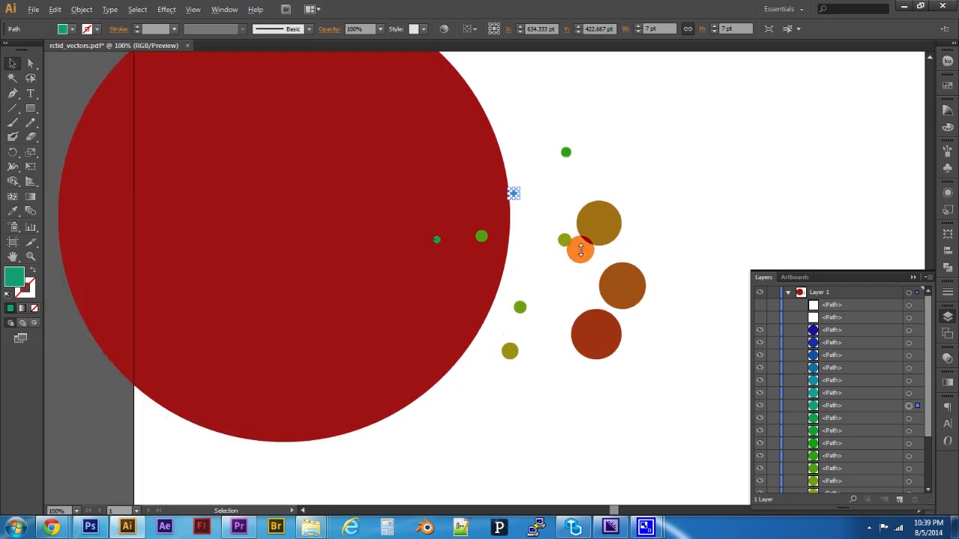
left_click(587, 232)
double_click(15, 276)
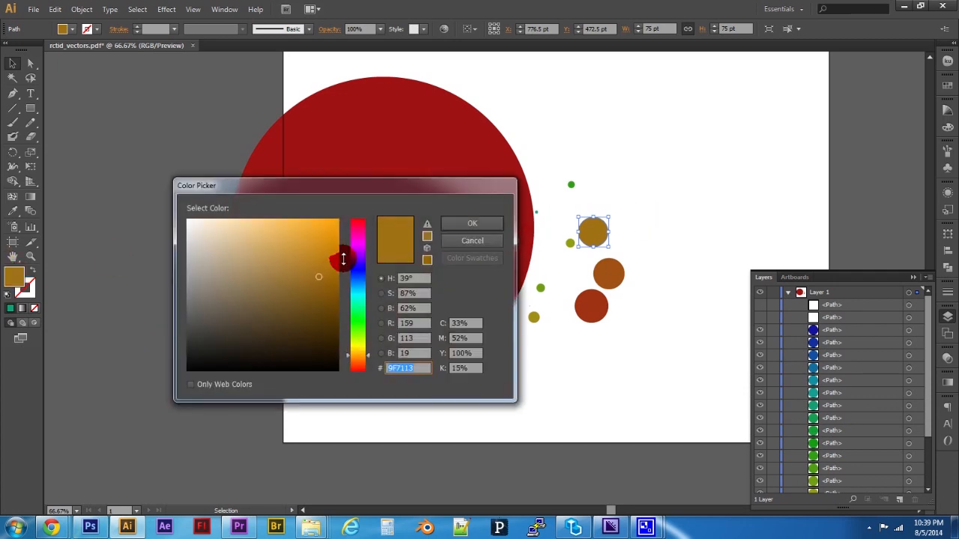
left_click(357, 266)
left_click(496, 218)
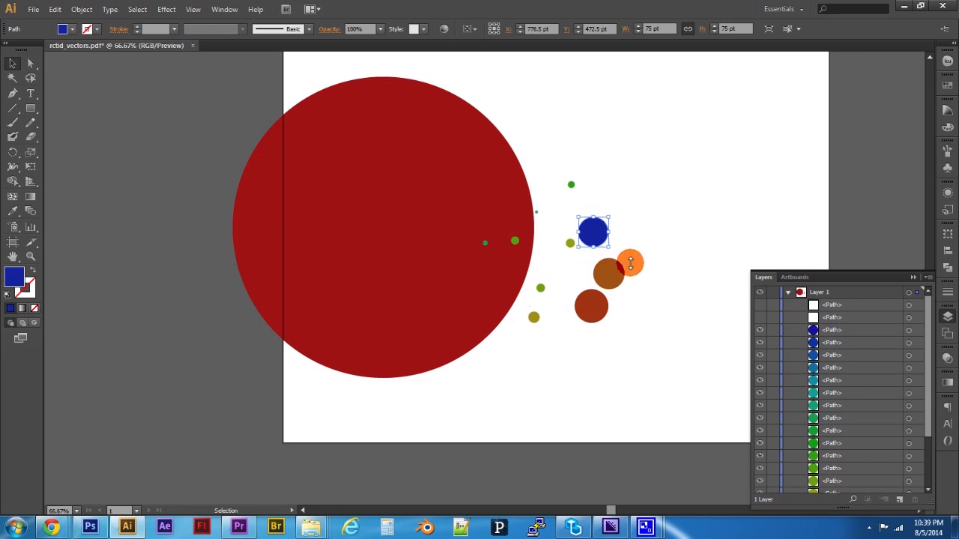
Step: Add the text RCTID in 72 pt Myriad Pro and place it just above the blue circle
scroll(627, 265, "up", 1)
scroll(628, 264, "down", 1)
left_click_drag(649, 210, 596, 243)
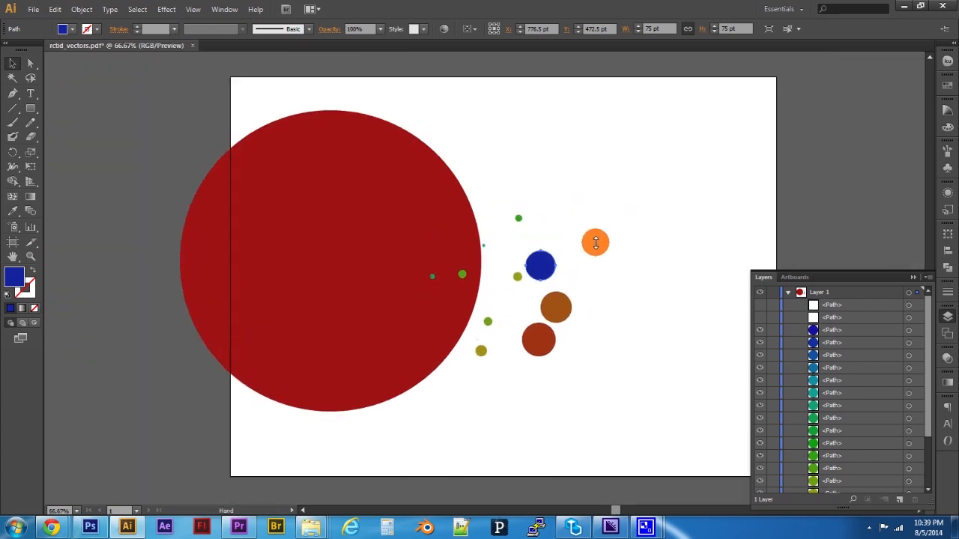
left_click(30, 93)
left_click(534, 207)
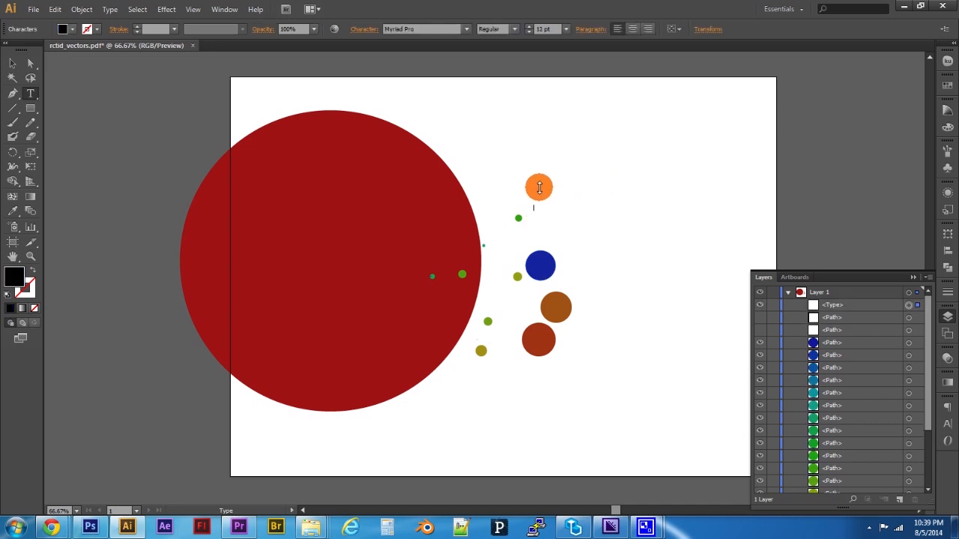
left_click(13, 63)
left_click_drag(546, 203, 614, 156)
left_click(656, 190)
left_click_drag(559, 189, 557, 234)
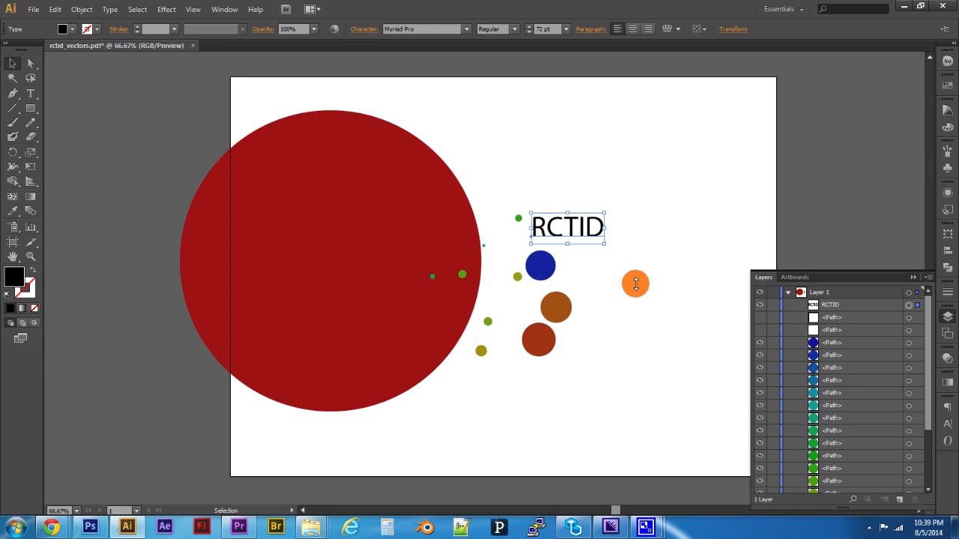
left_click(636, 283)
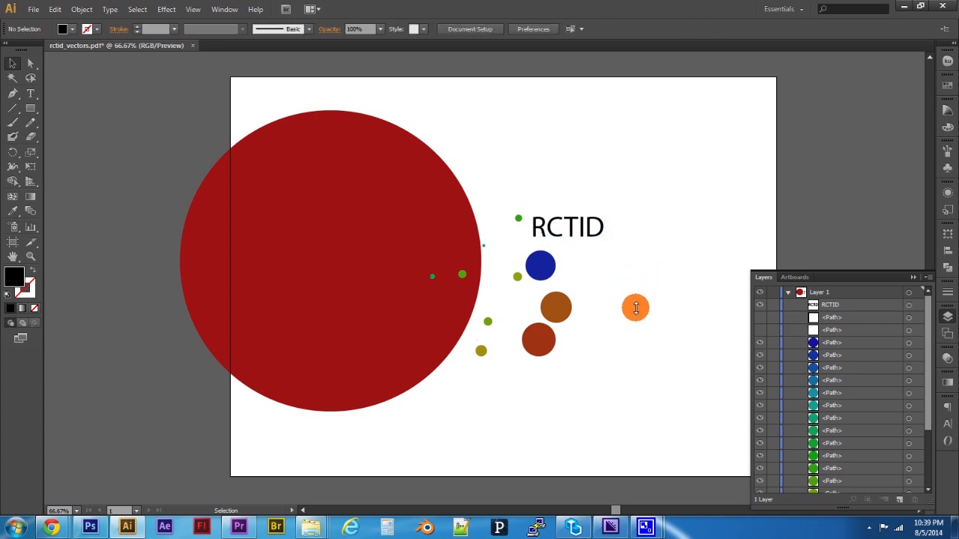
Step: Switch to NodeBox to view the full circle graph, and compare it with the cut-off circle in Photoshop
left_click(577, 524)
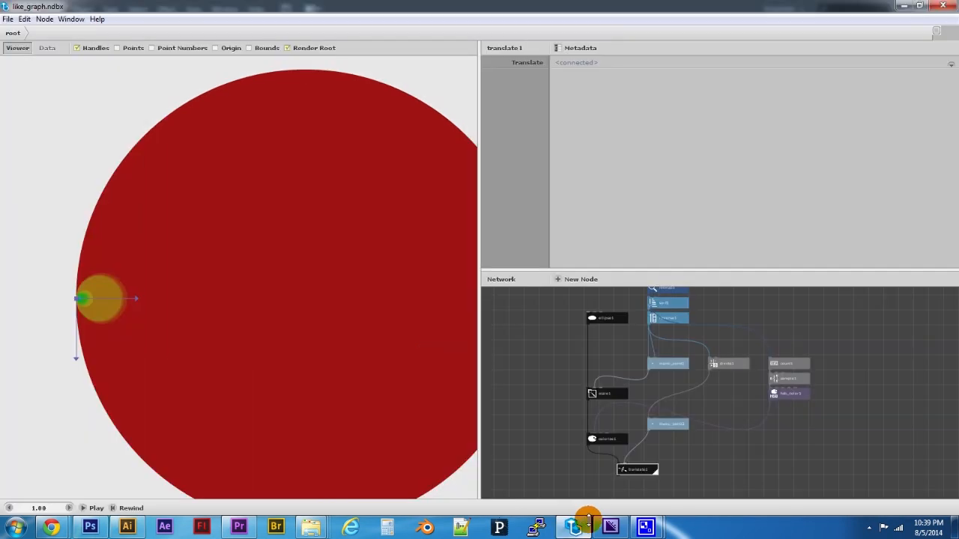
scroll(397, 238, "down", 2)
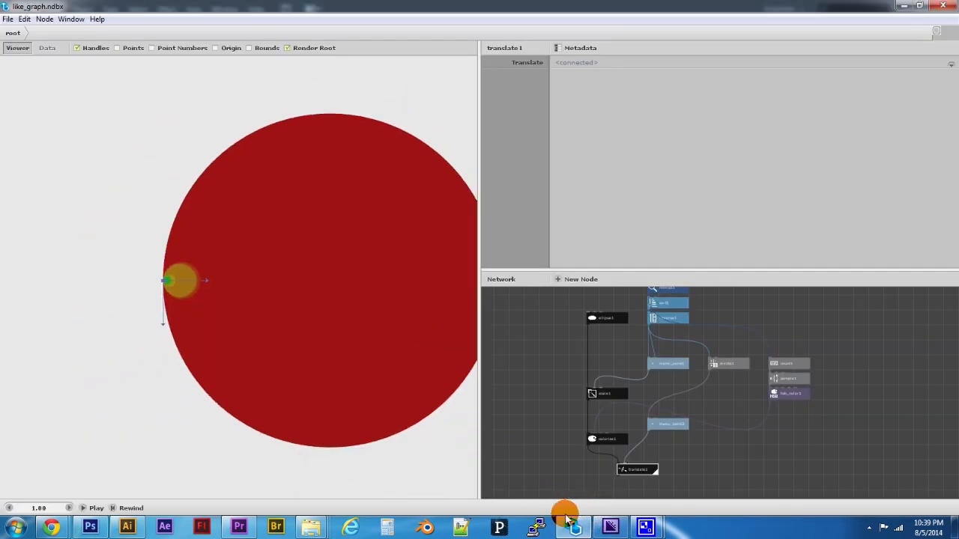
left_click(90, 528)
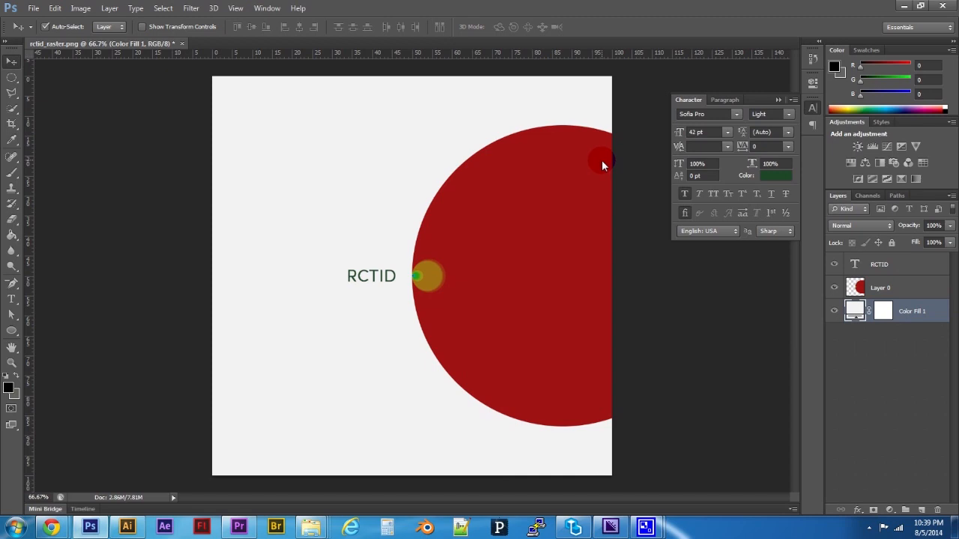
Step: Return to NodeBox and try to set canvasWidth to 1600 in the document properties
left_click(573, 527)
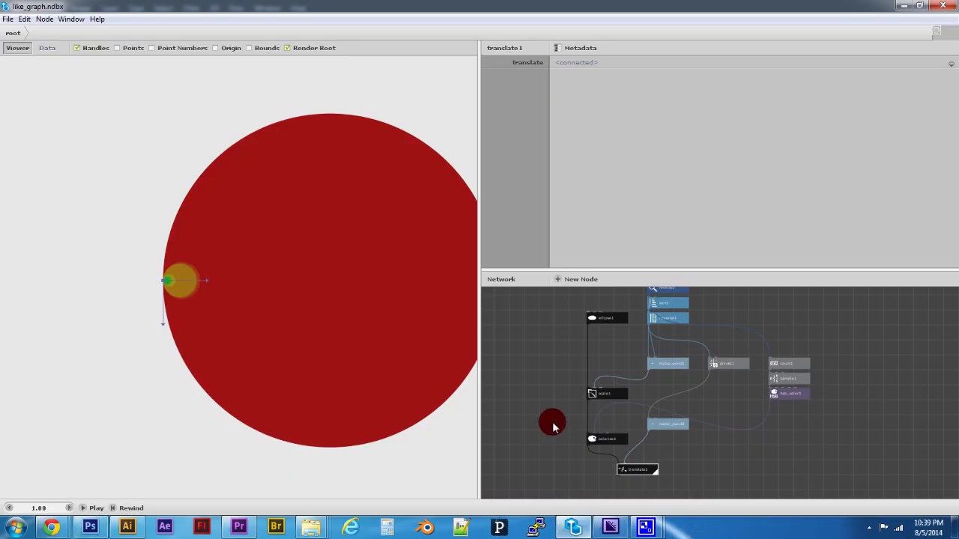
left_click(6, 20)
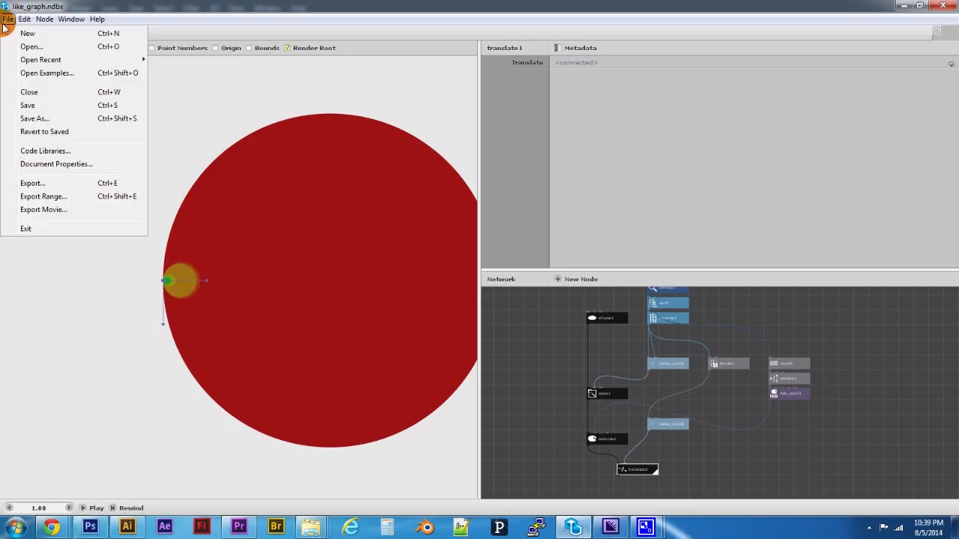
left_click(67, 165)
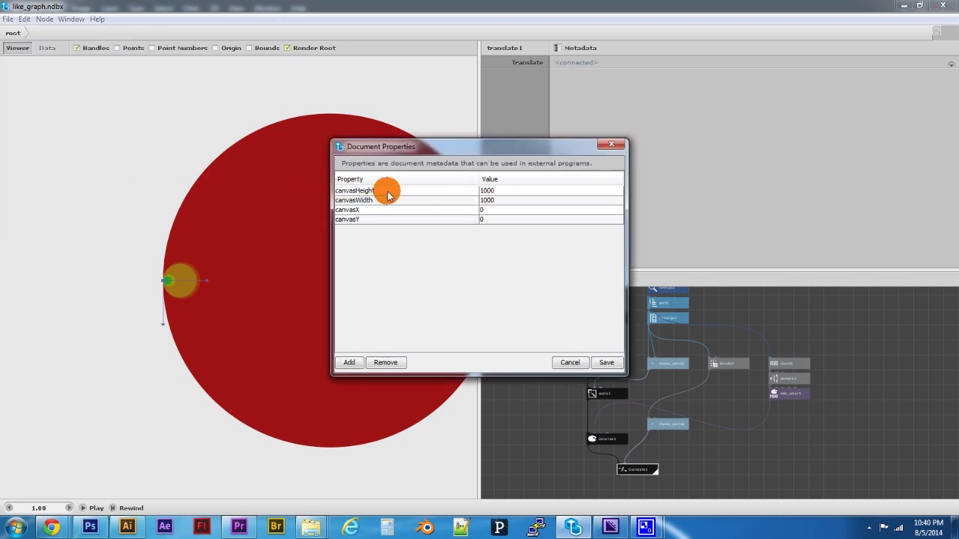
left_click(496, 192)
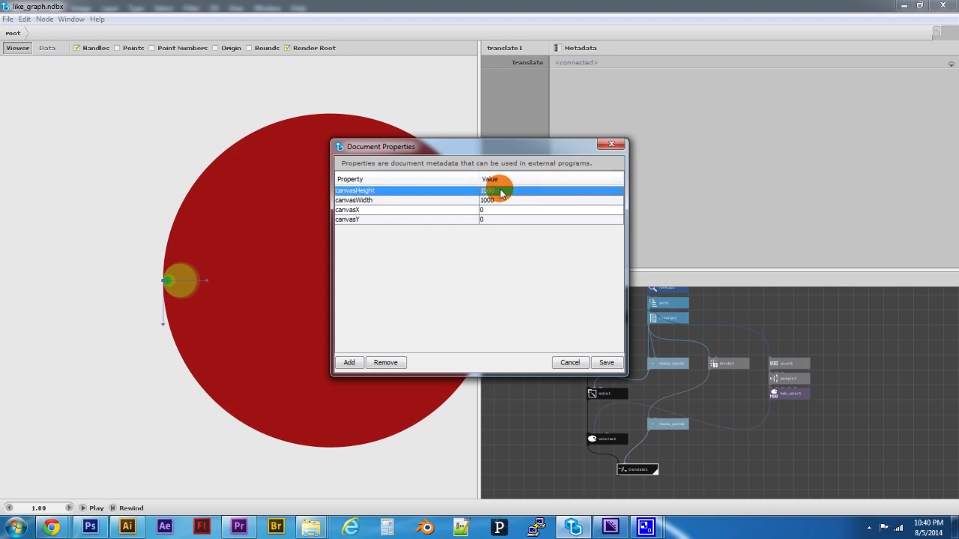
left_click(488, 200)
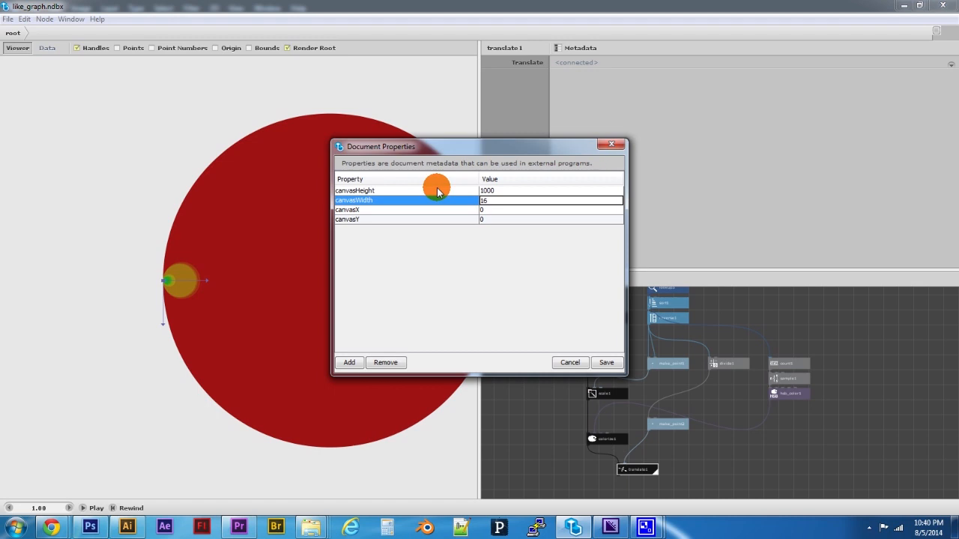
type("1600")
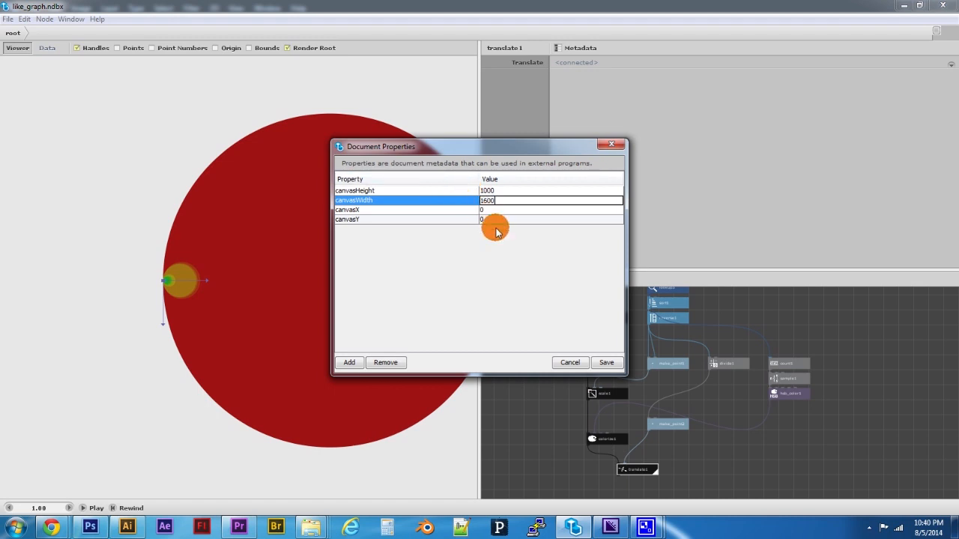
left_click(606, 363)
left_click_drag(452, 289, 388, 312)
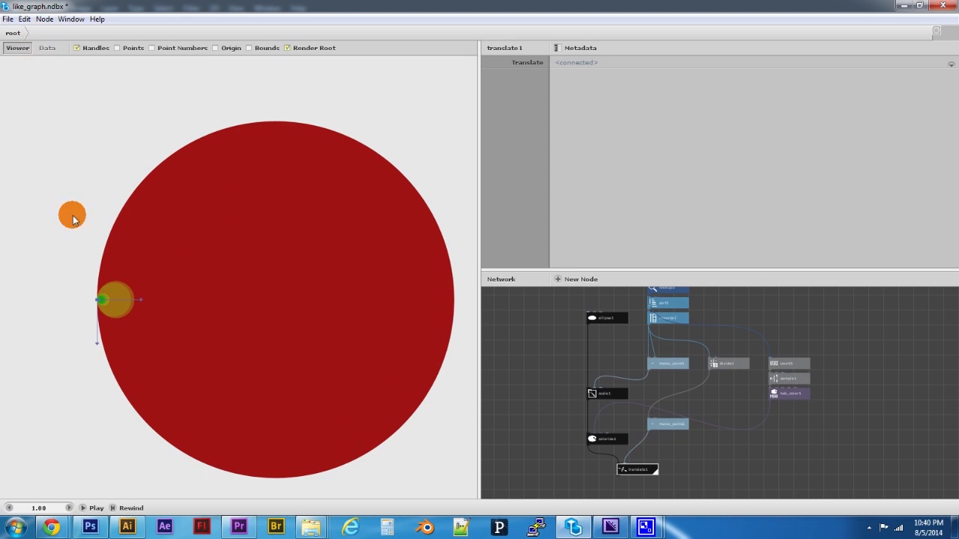
Step: Reopen the document properties, edit the canvasWidth value and save the properties
left_click(8, 19)
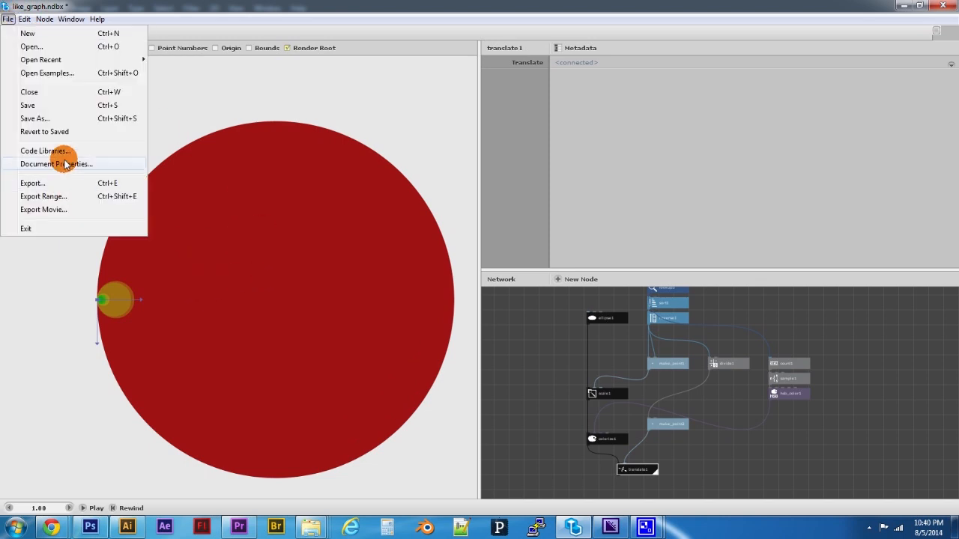
left_click(66, 164)
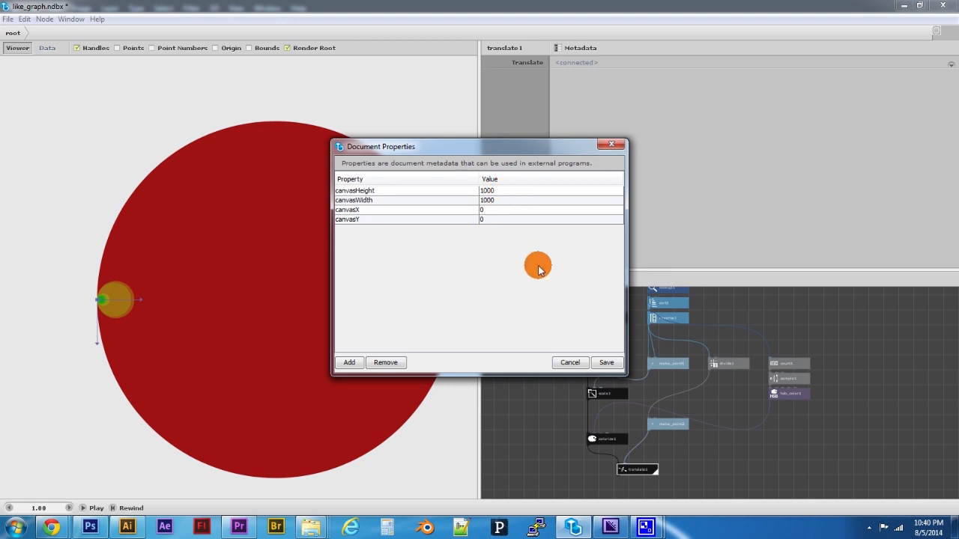
left_click(488, 193)
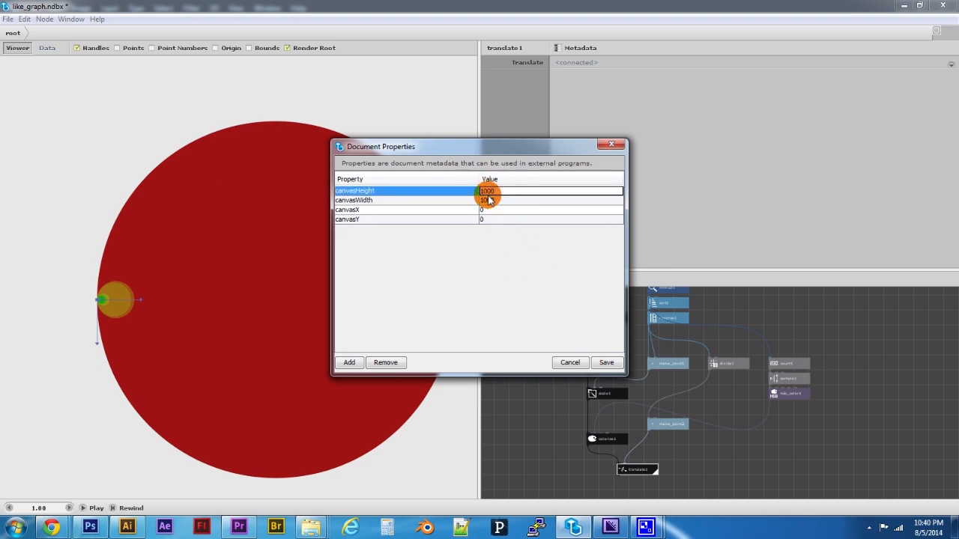
left_click(486, 203)
double_click(485, 204)
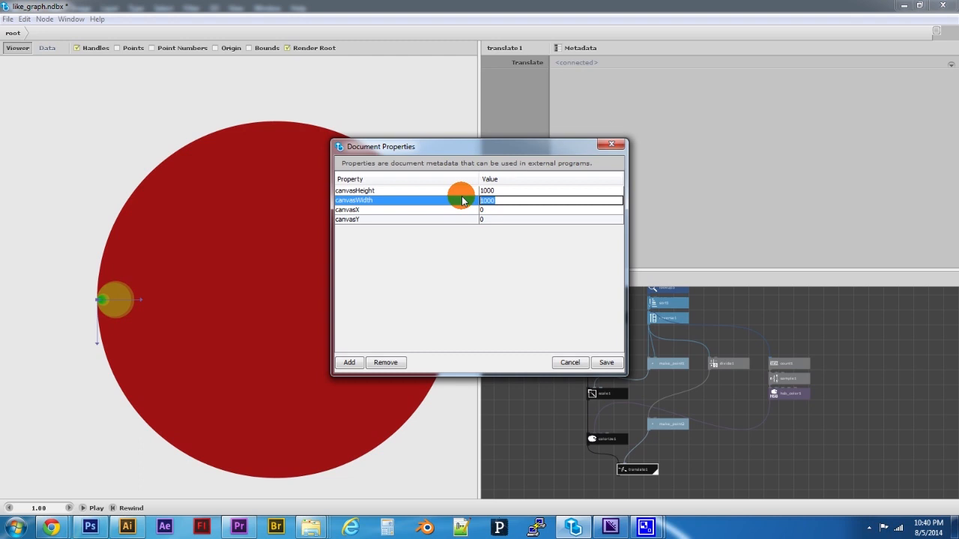
left_click(607, 362)
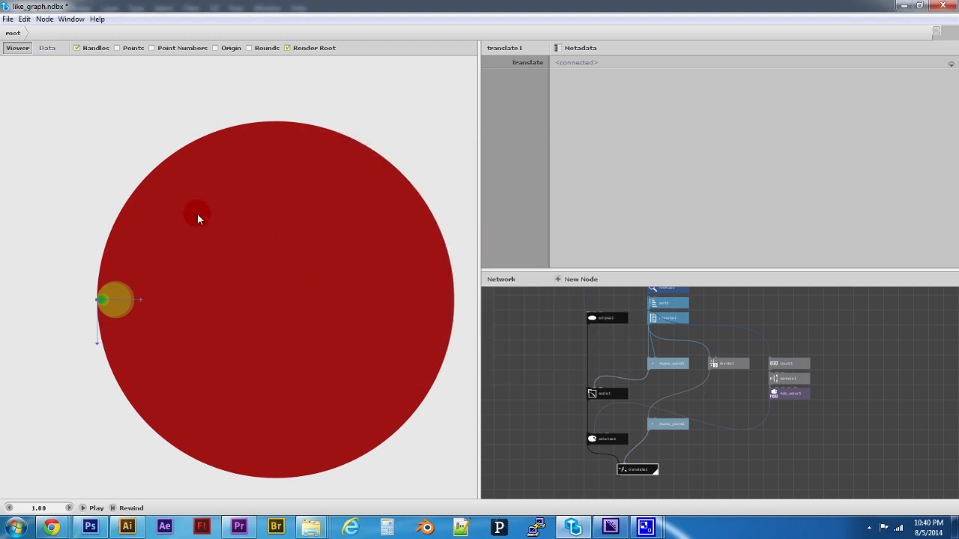
mouse_move(428, 269)
left_mouse_down()
mouse_move(390, 257)
mouse_move(400, 279)
left_mouse_up()
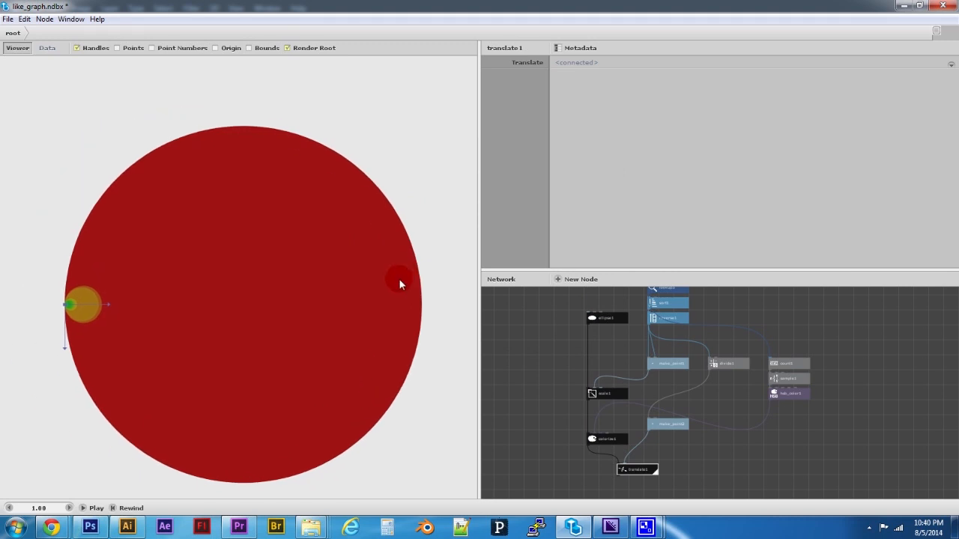
Step: Inspect the divide1 node's parameters and render its output values in the viewer
scroll(397, 283, "down", 2)
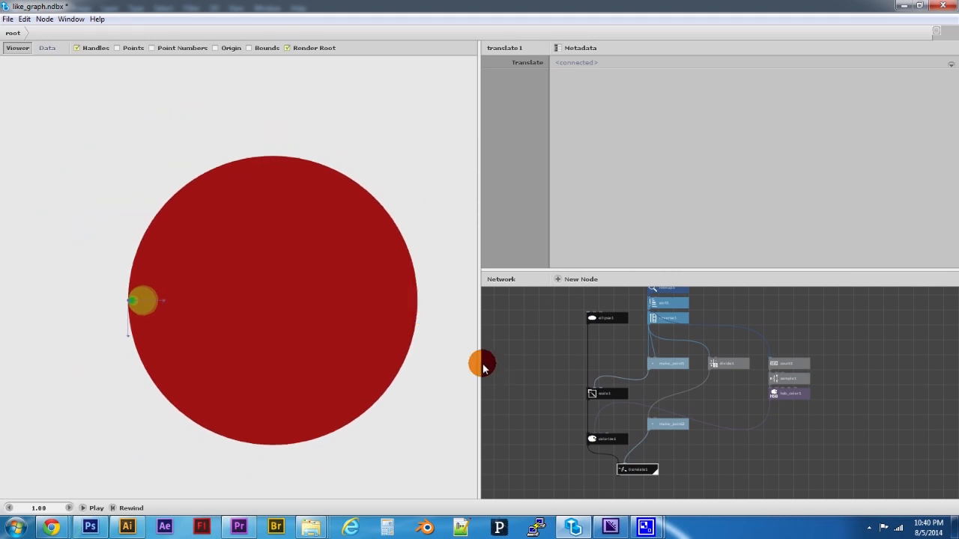
scroll(698, 399, "up", 4)
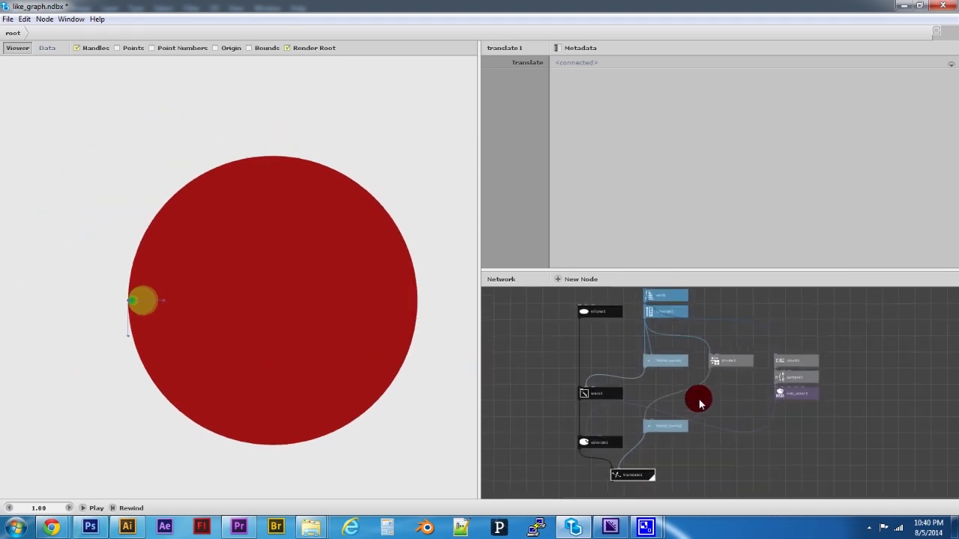
left_click_drag(730, 398, 625, 379)
left_click(636, 341)
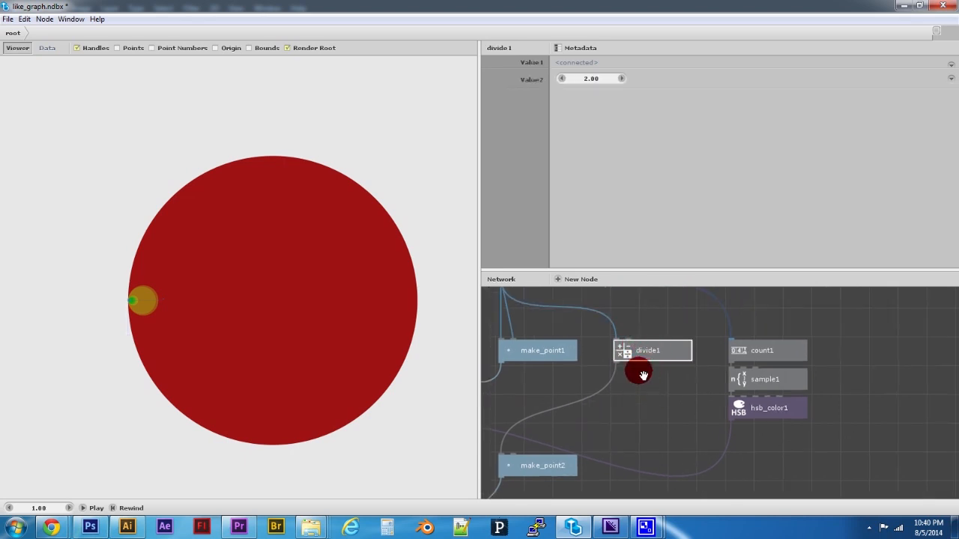
scroll(636, 370, "up", 3)
left_click_drag(638, 445, 665, 393)
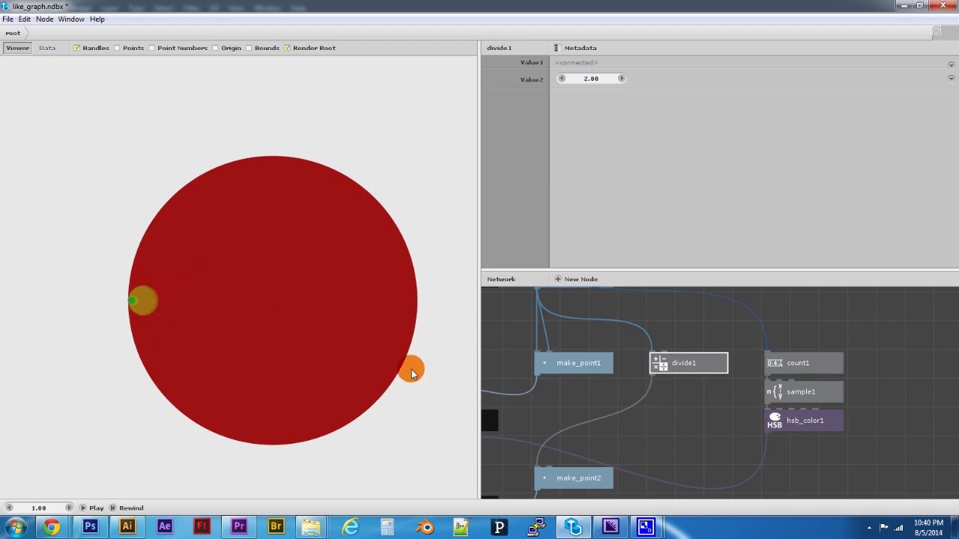
left_click_drag(667, 441, 638, 452)
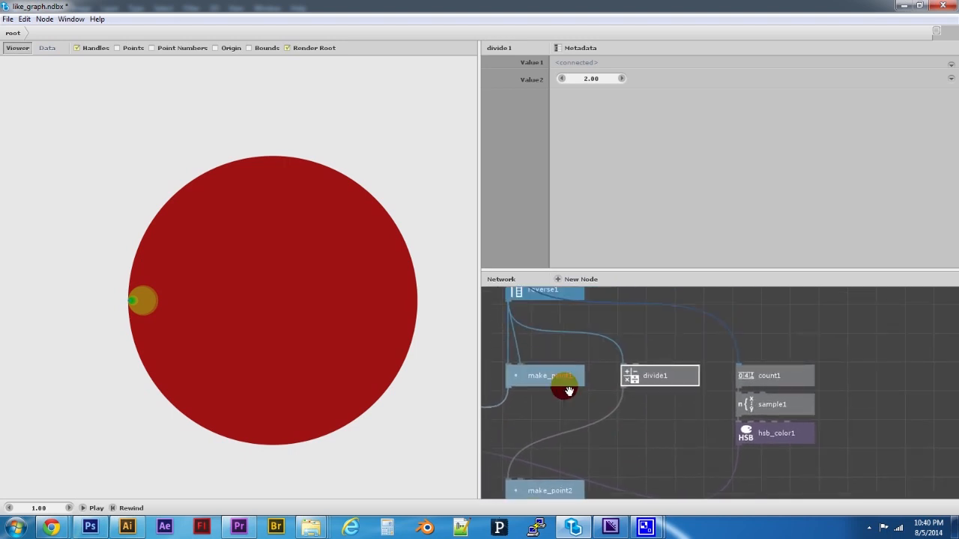
double_click(646, 377)
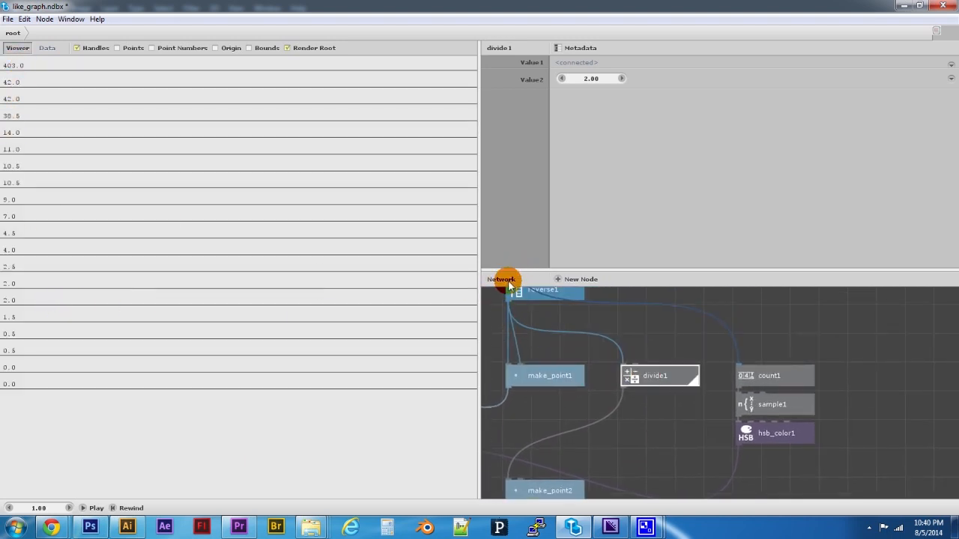
Step: Render the reverse1 node and divide1 again to compare the values before and after the division
double_click(530, 300)
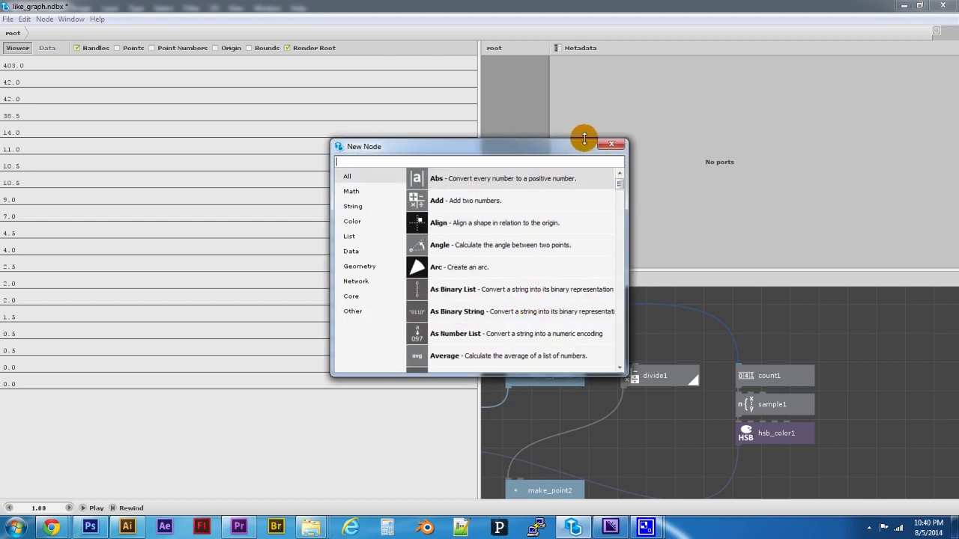
left_click(613, 143)
left_click(512, 298)
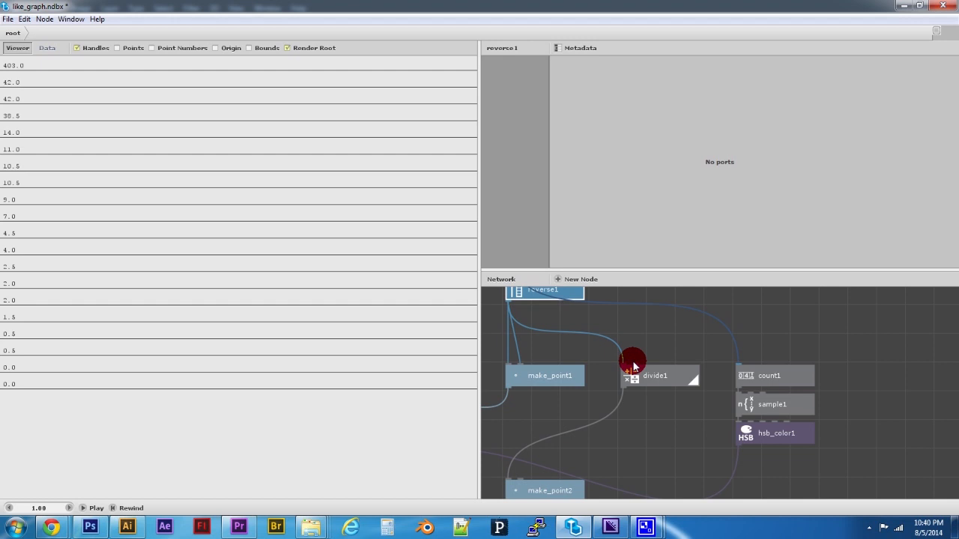
left_click(645, 379)
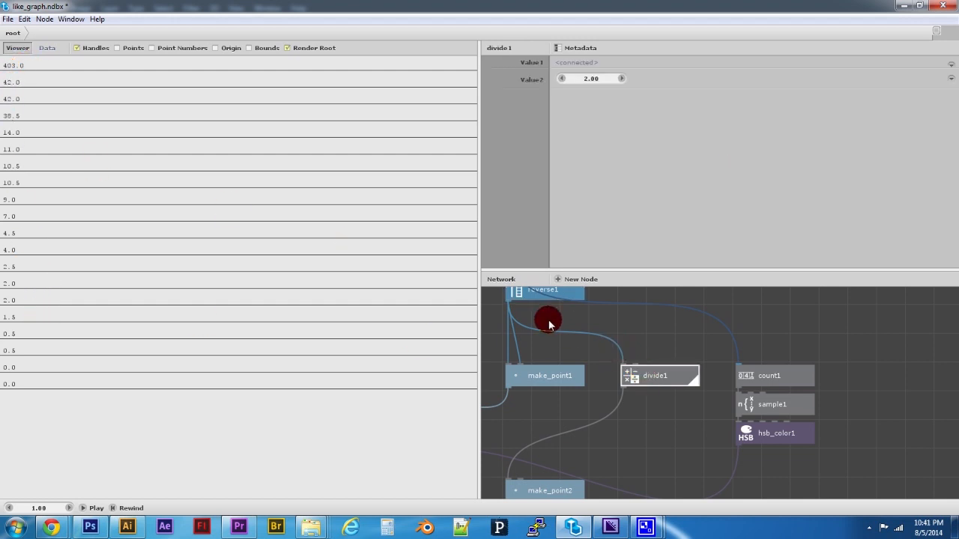
left_click(515, 296)
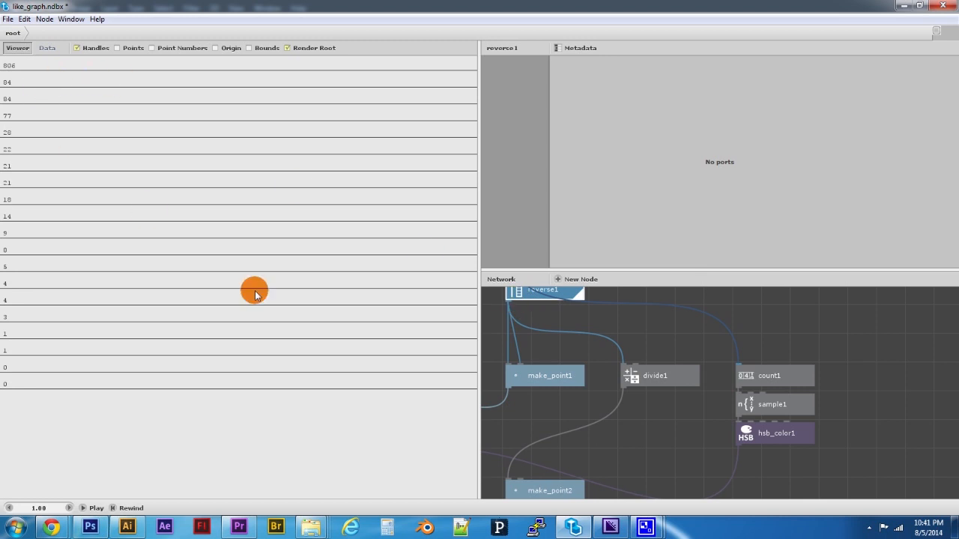
left_click(658, 377)
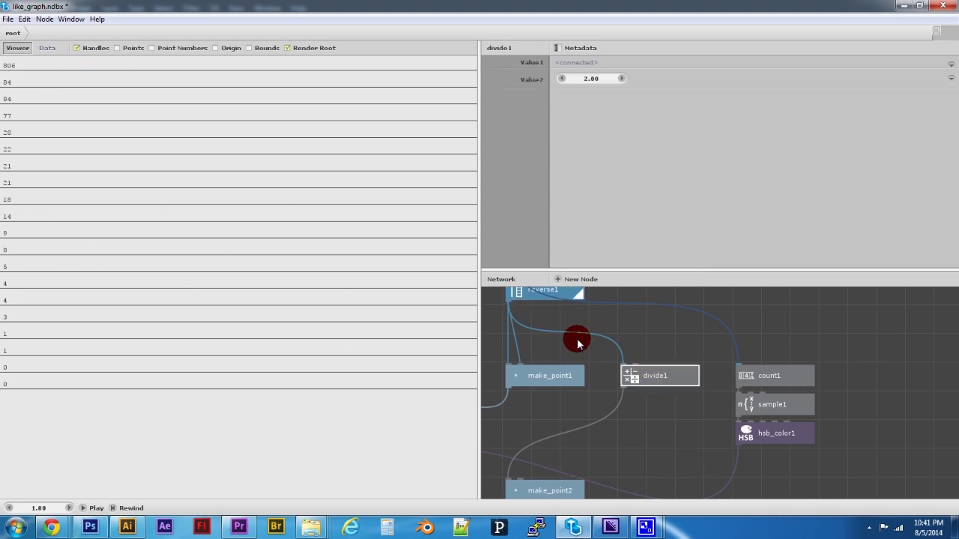
double_click(649, 374)
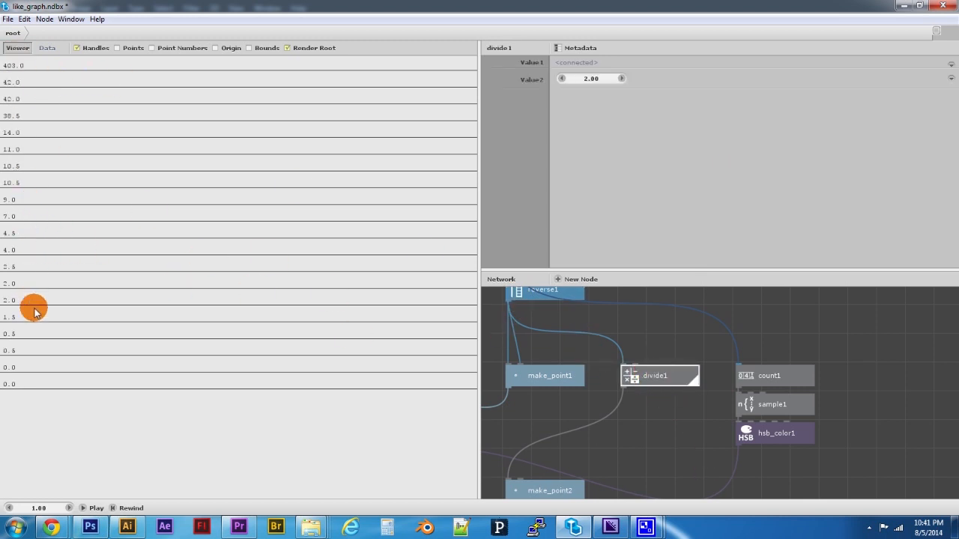
Step: Check the make_point2 node's X and Y inputs and look over the whole node network
left_click_drag(677, 403, 690, 420)
scroll(689, 420, "down", 3)
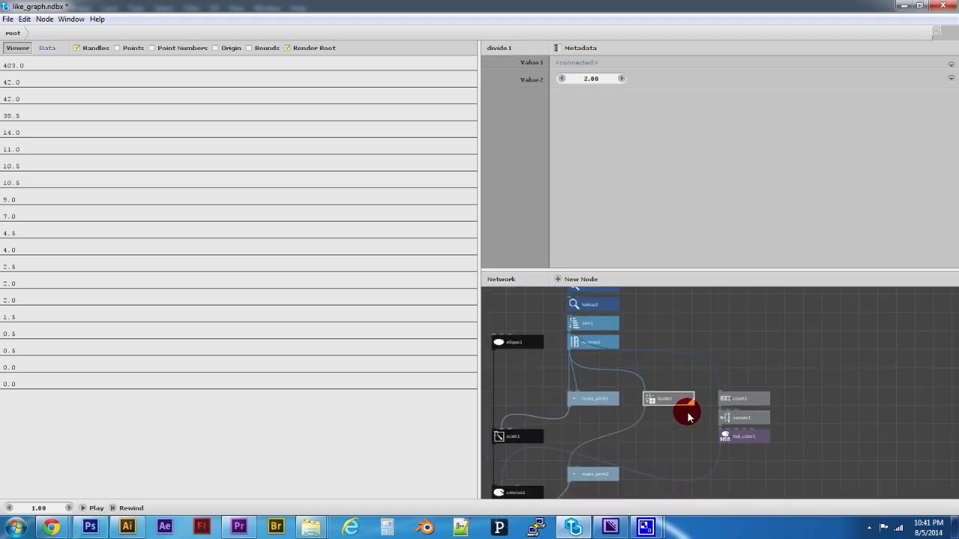
left_click(587, 476)
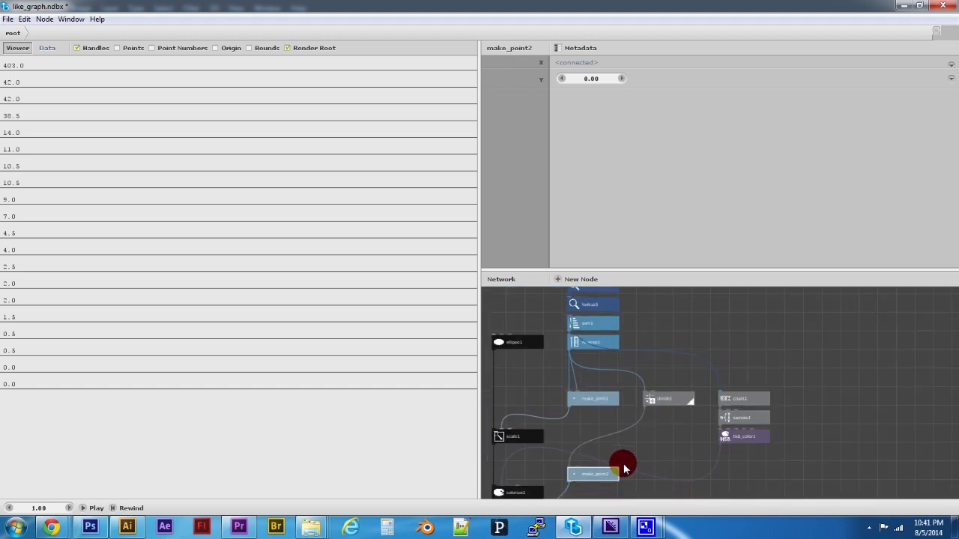
left_click_drag(670, 415, 679, 387)
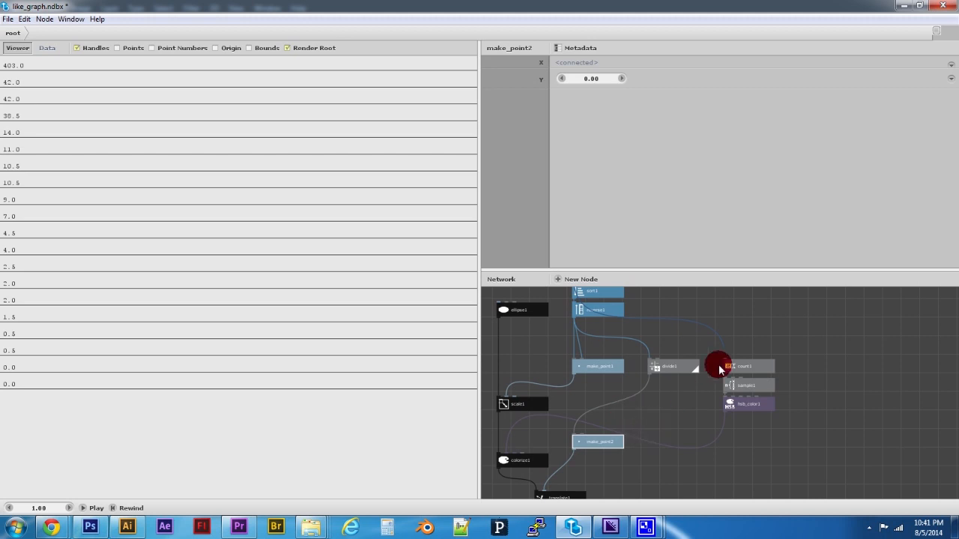
scroll(696, 355, "down", 2)
scroll(696, 356, "down", 2)
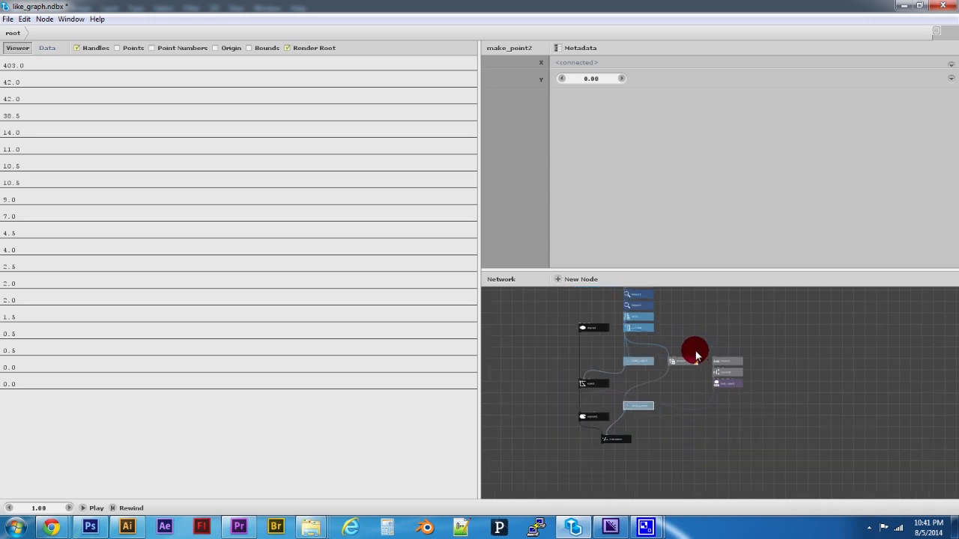
scroll(695, 347, "down", 2)
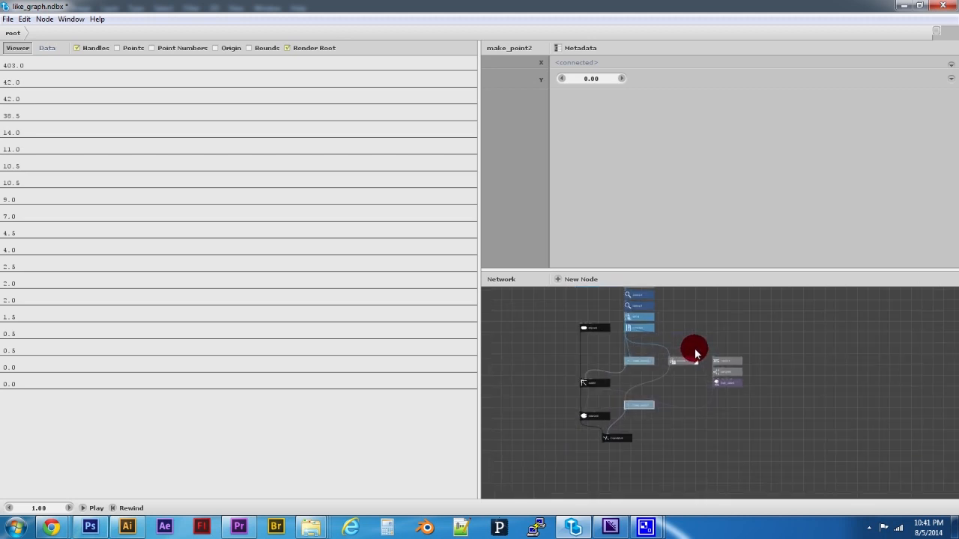
left_click_drag(696, 325, 660, 368)
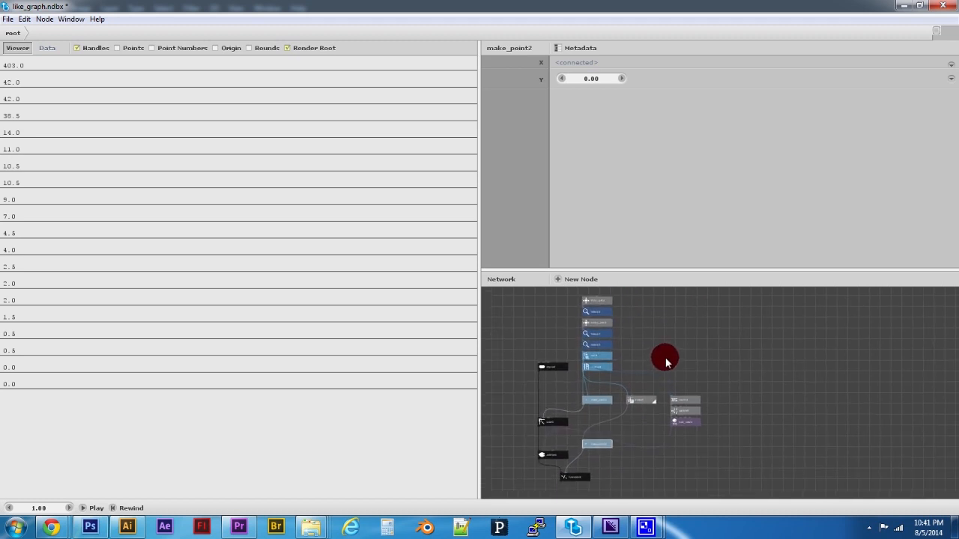